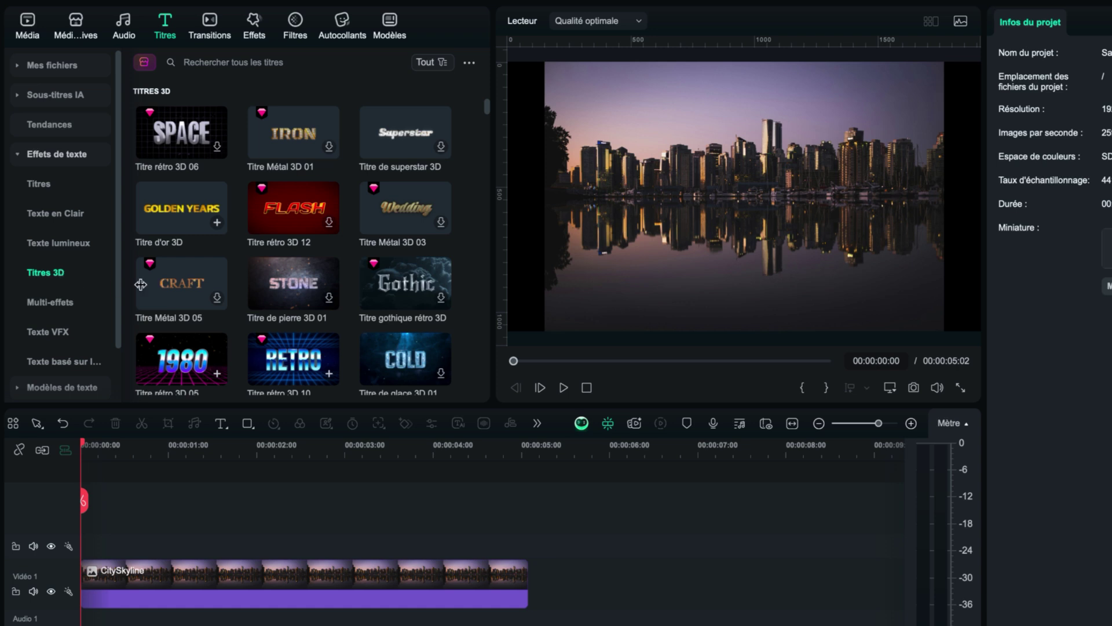
Add the Titre 28 preset from the Titres text effects above the CitySkyline clip at the start of the timeline.
click(39, 183)
drag(485, 128, 481, 385)
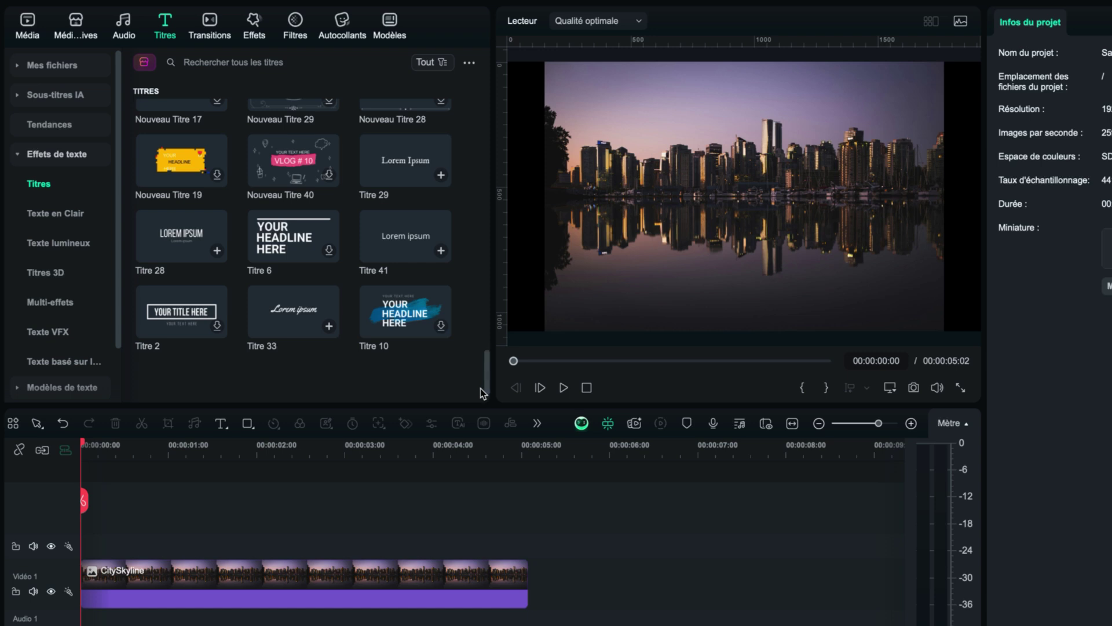
mouse_move(165, 240)
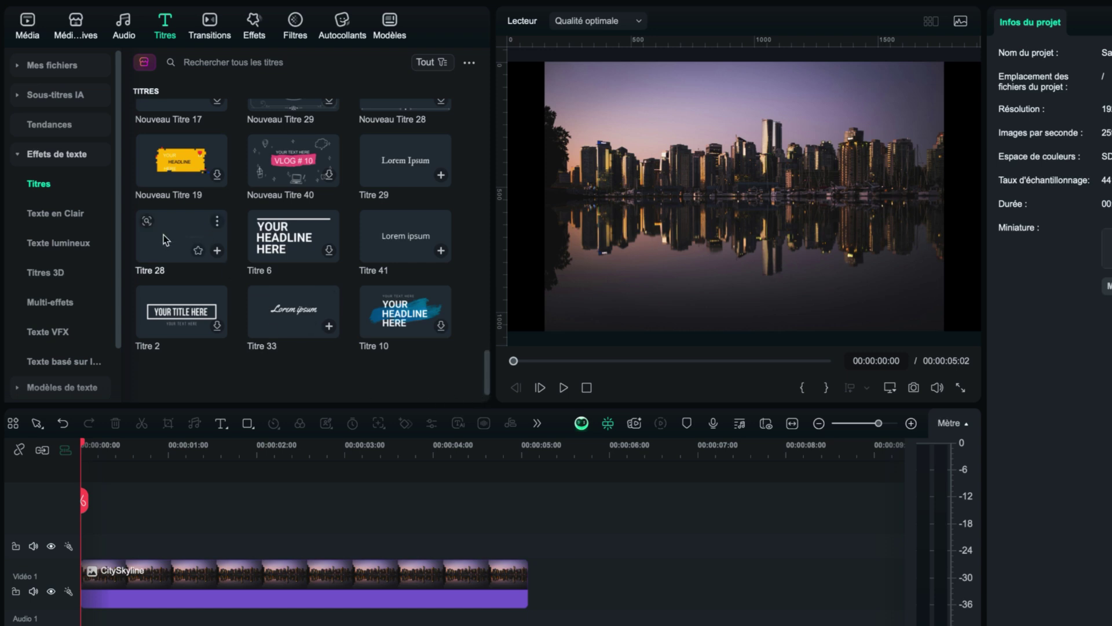
drag(162, 356, 82, 542)
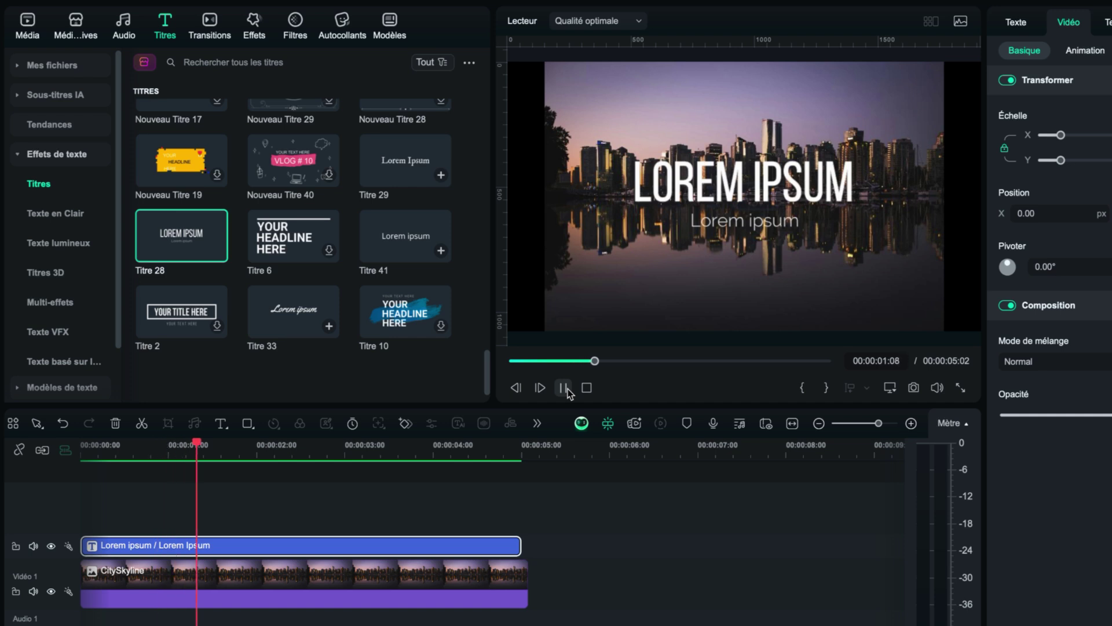
Replace the title above the CitySkyline clip with the Wiggle Water preset from Texte en Clair, and play it back.
click(79, 224)
drag(488, 120, 488, 297)
scroll(479, 314, down, 2)
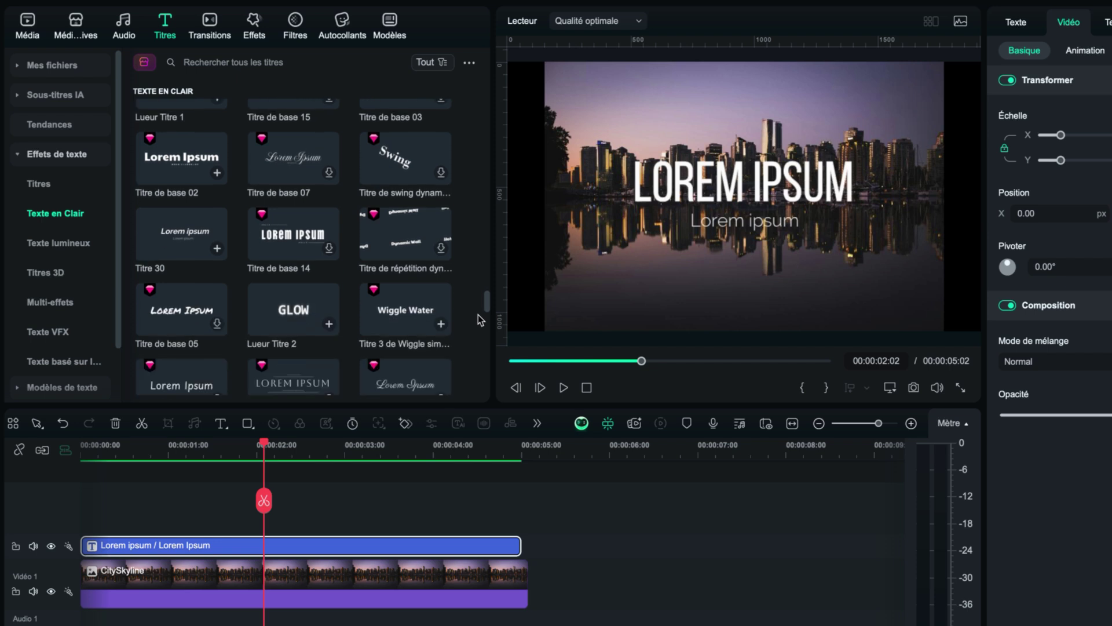
drag(406, 310, 79, 548)
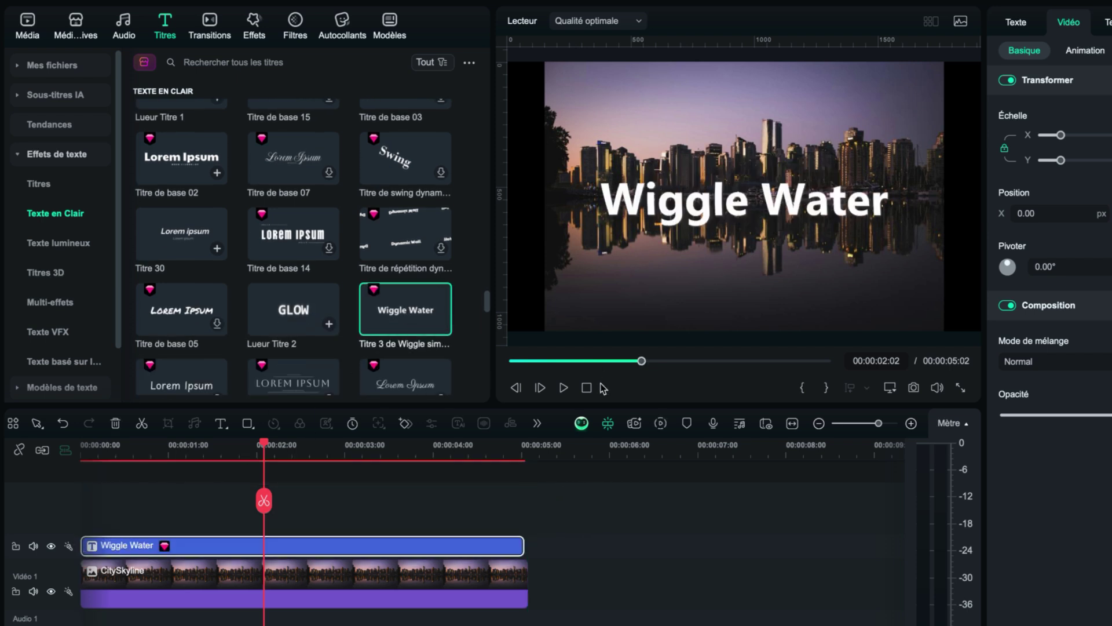
click(563, 387)
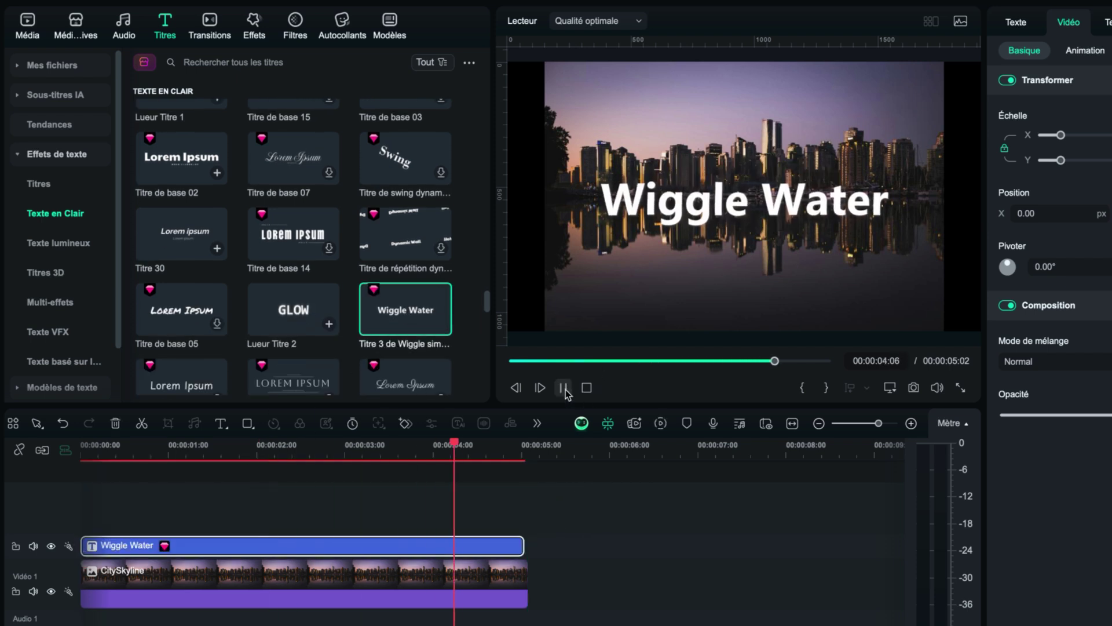
click(563, 387)
Replace the Wiggle Water title with the Glow Breath preset (Lueur Titre 3), and play it from near the start.
scroll(383, 299, up, 5)
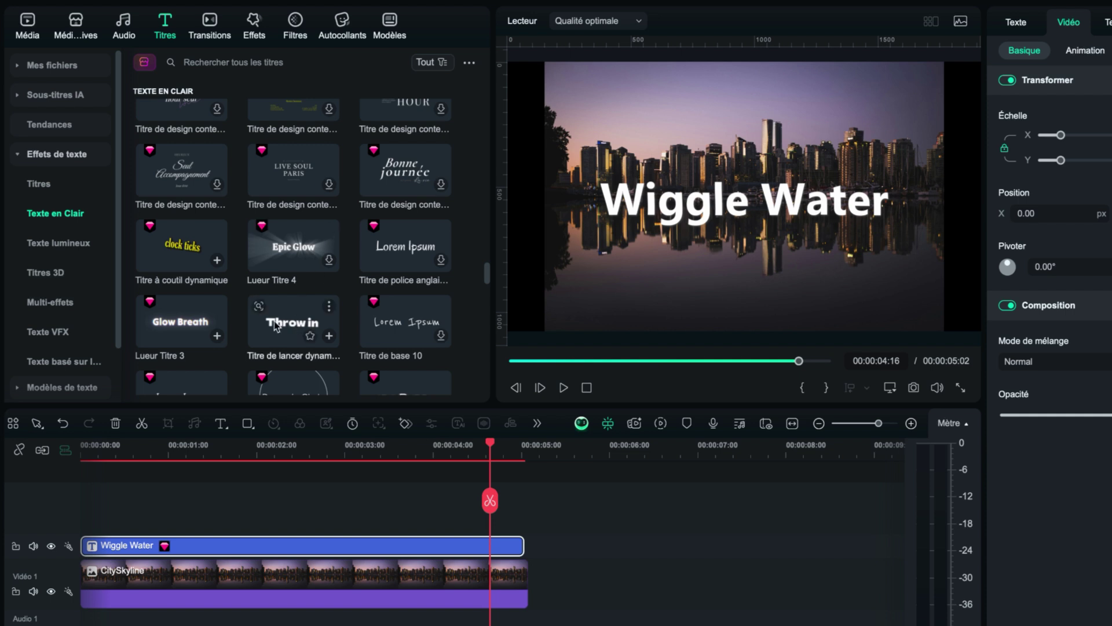
drag(182, 332, 84, 543)
click(123, 454)
key(space)
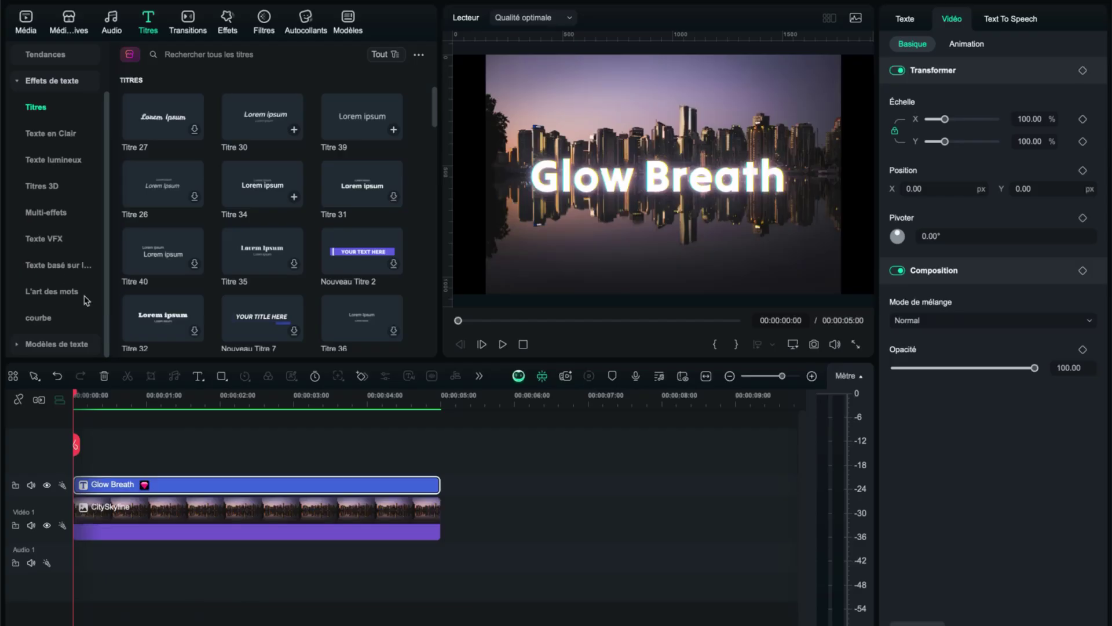
Browse the L'art des mots presets and place one of the ART titles on the timeline.
click(54, 291)
drag(439, 103, 437, 150)
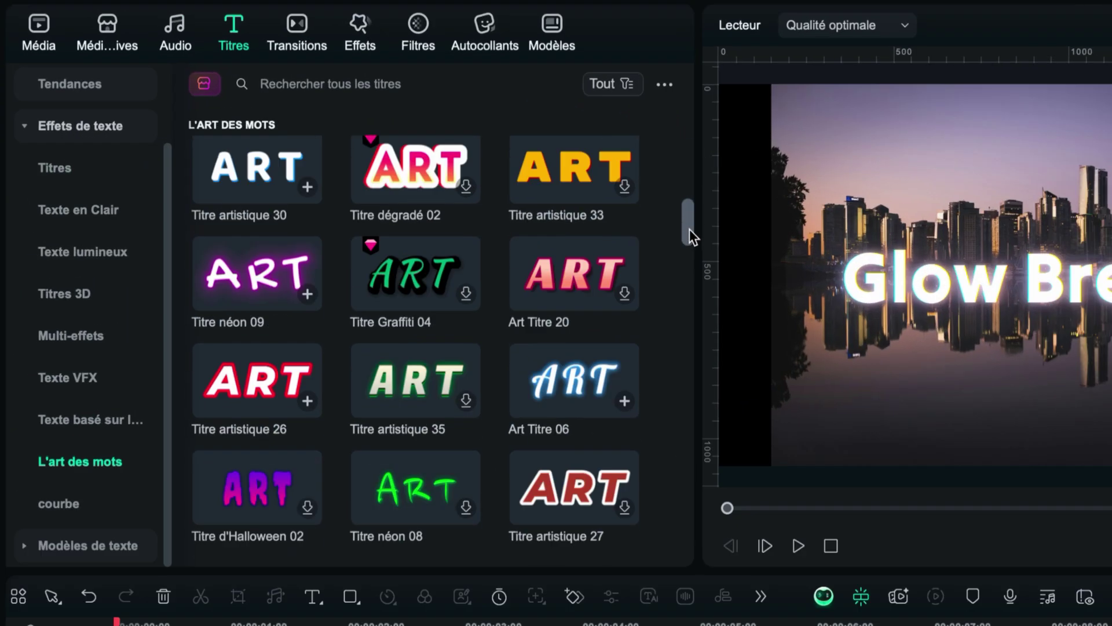
drag(690, 230, 690, 238)
drag(579, 394, 124, 390)
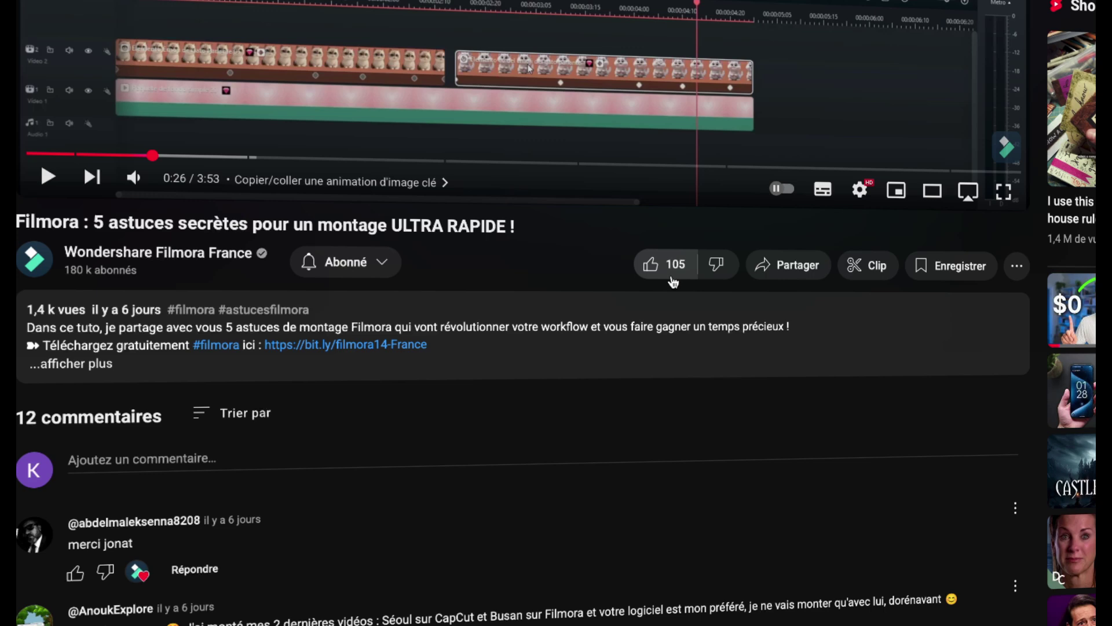
Like the Filmora tutorial video on YouTube and write the comment "Texte !!!" under it.
click(509, 295)
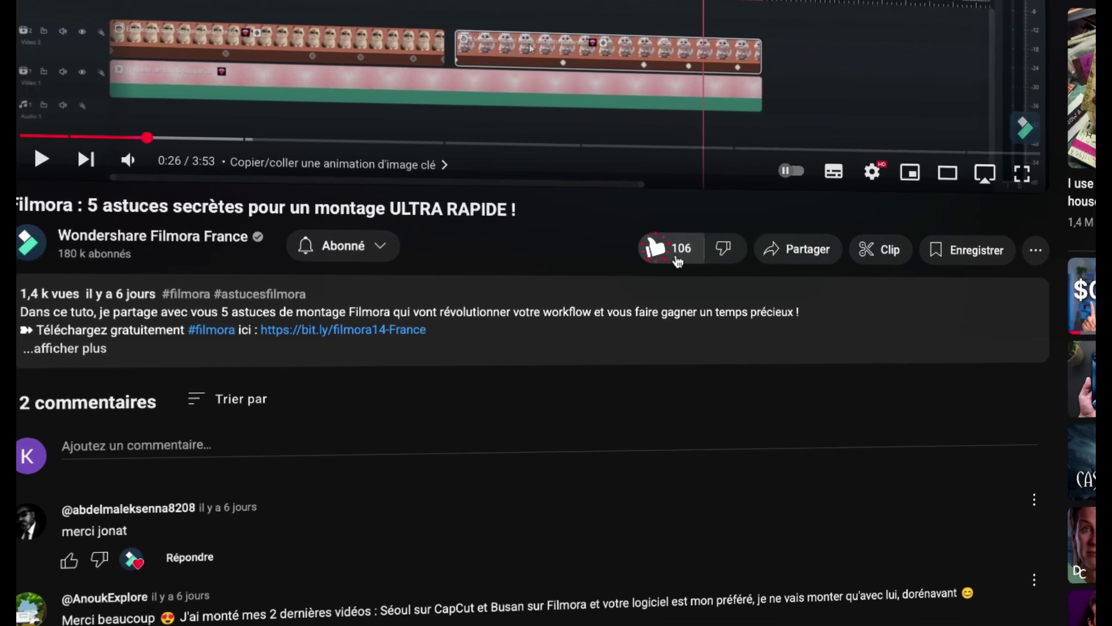
click(177, 445)
text(Te)
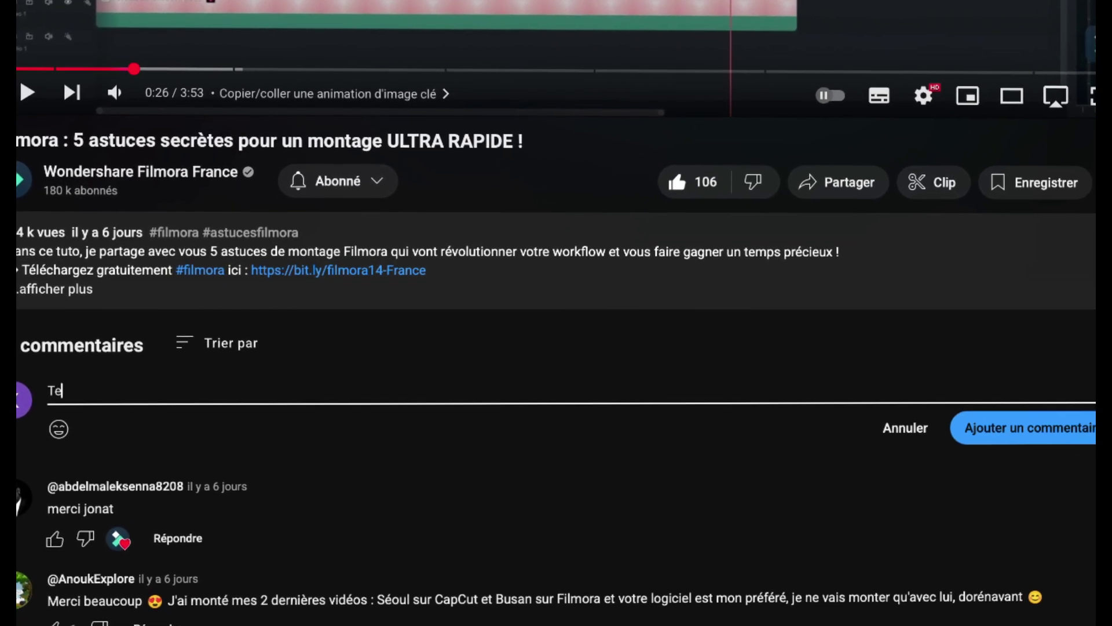
text(xte !!!)
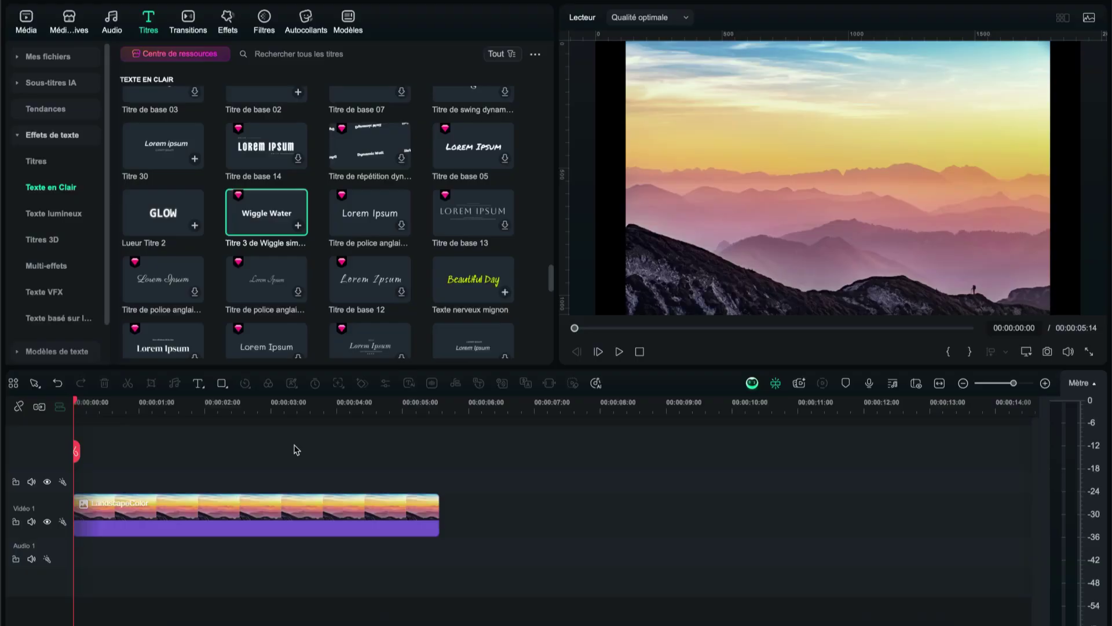
Add the Wiggle Water title over the full length of the LandscapeColor clip in Filmora, and apply the Grandir Rétrécir motion preset to it.
drag(248, 216, 86, 472)
drag(401, 482, 438, 487)
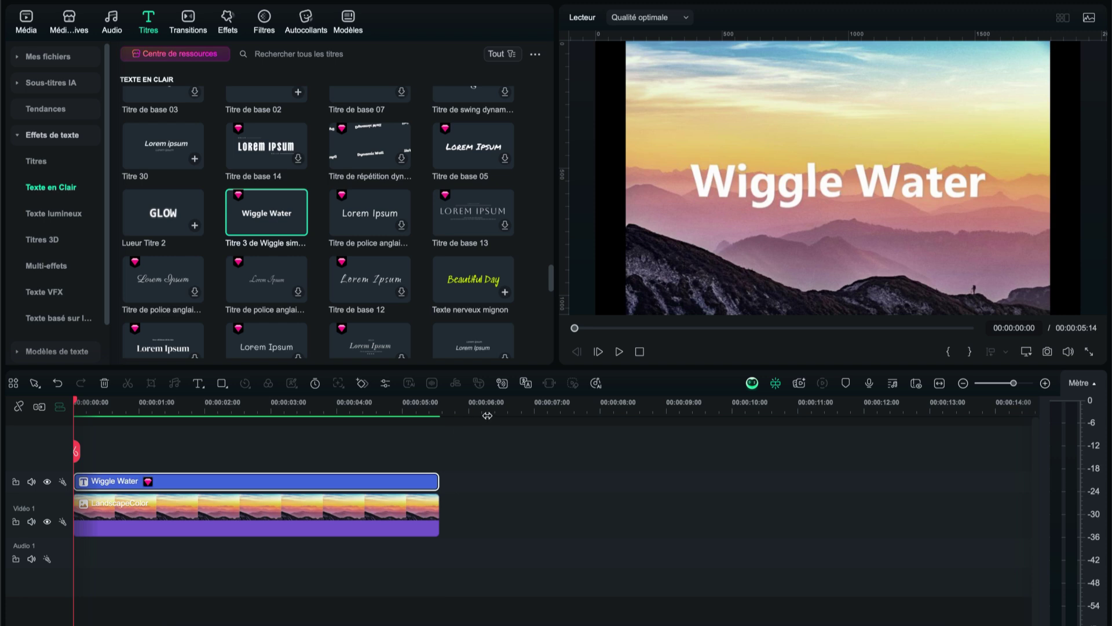
double_click(402, 482)
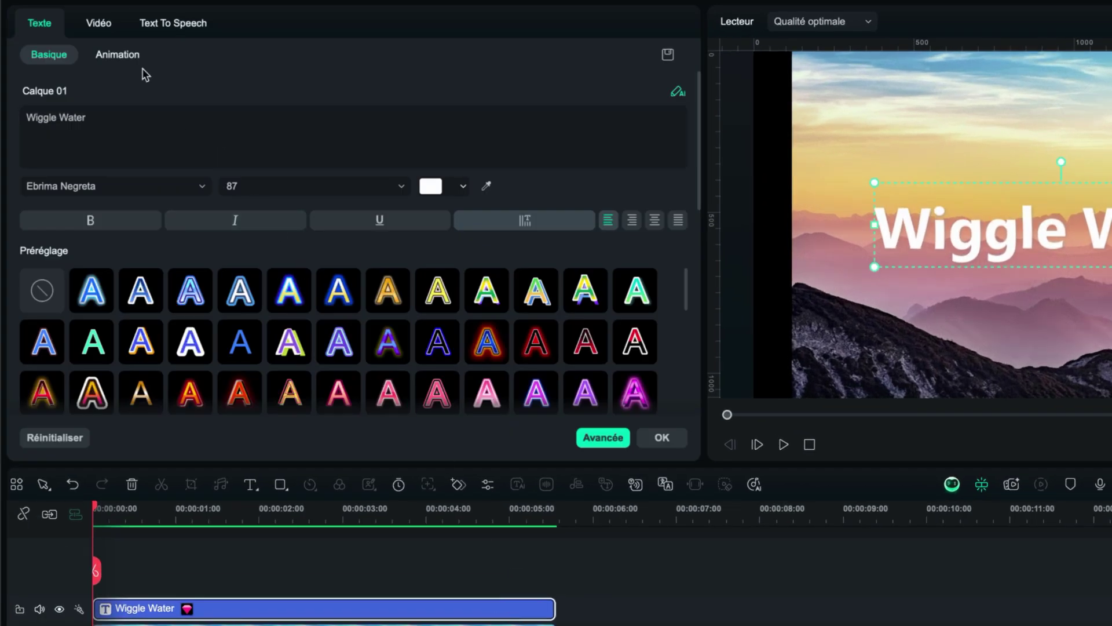
click(100, 24)
click(119, 55)
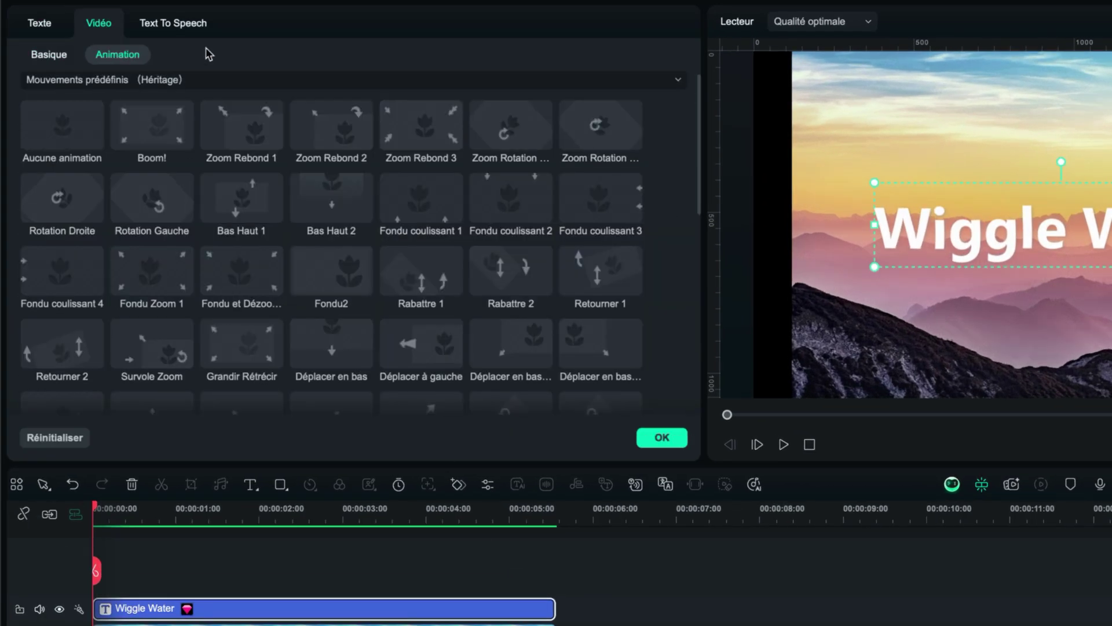
mouse_move(697, 159)
mouse_down()
mouse_move(705, 272)
mouse_move(703, 163)
mouse_up()
click(236, 351)
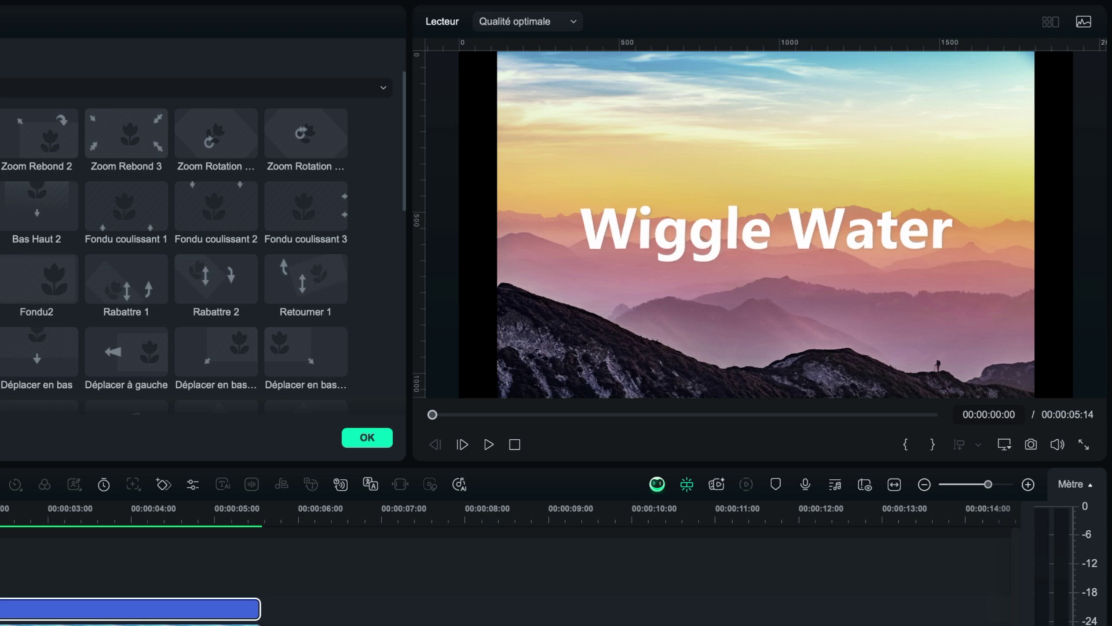
double_click(0, 351)
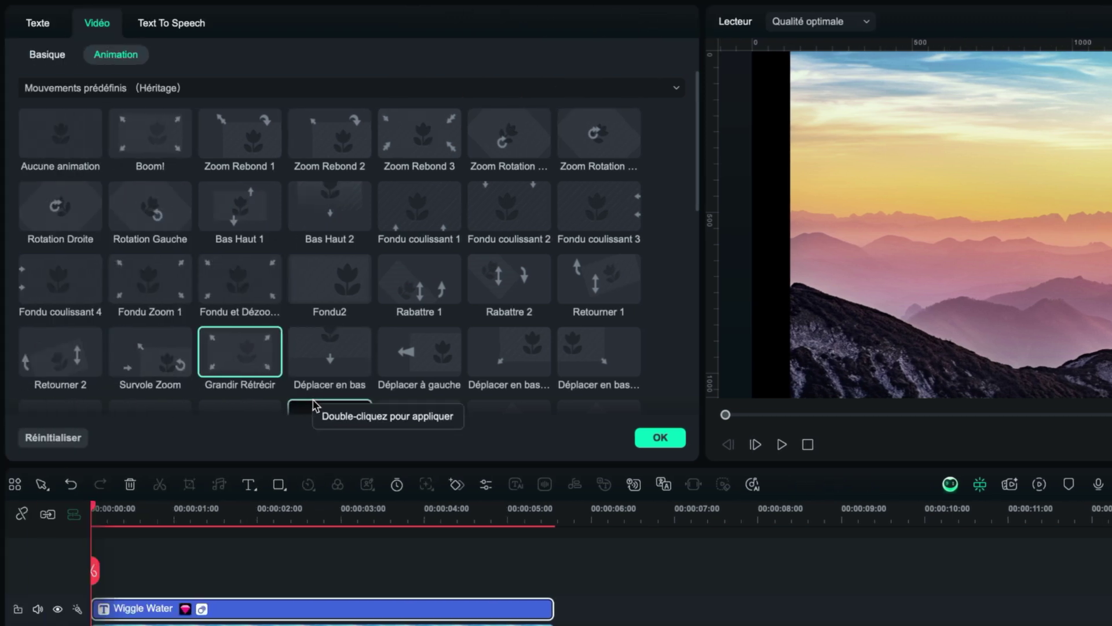
Keyframe the Wiggle Water title's opacity at 0 at the clip's start and at 100 about half a second in.
click(45, 55)
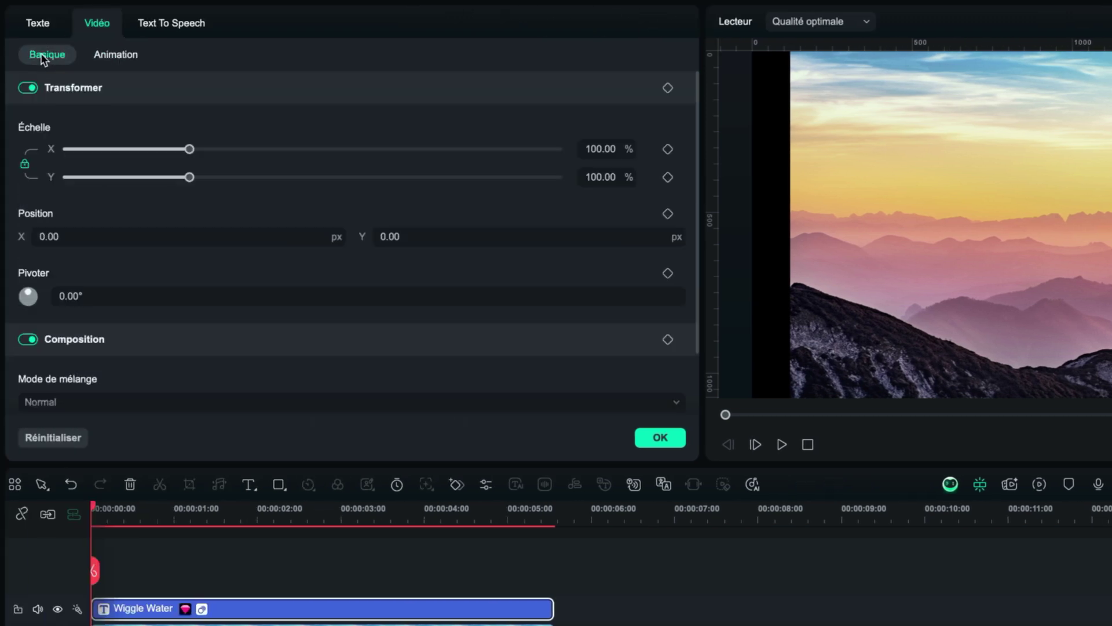
scroll(379, 310, down, 3)
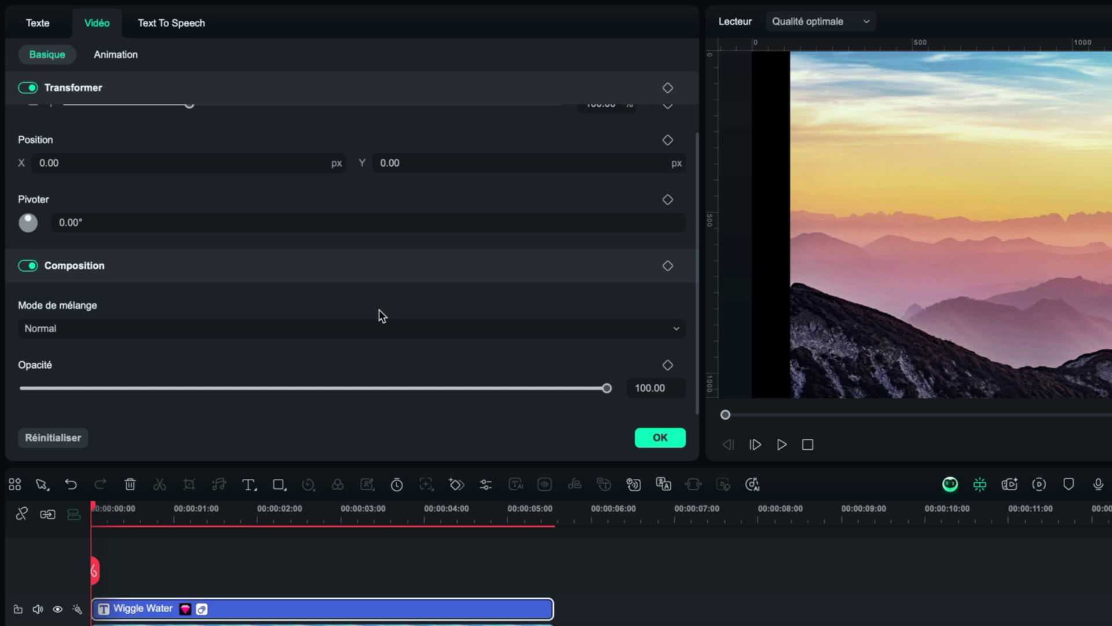
drag(639, 394, 183, 363)
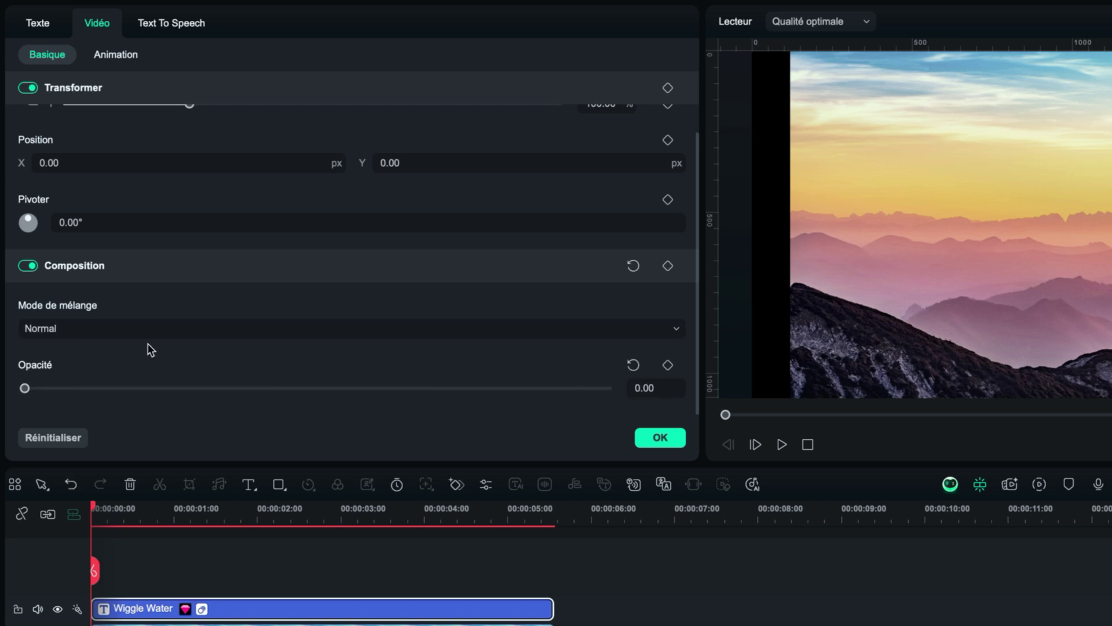
click(665, 365)
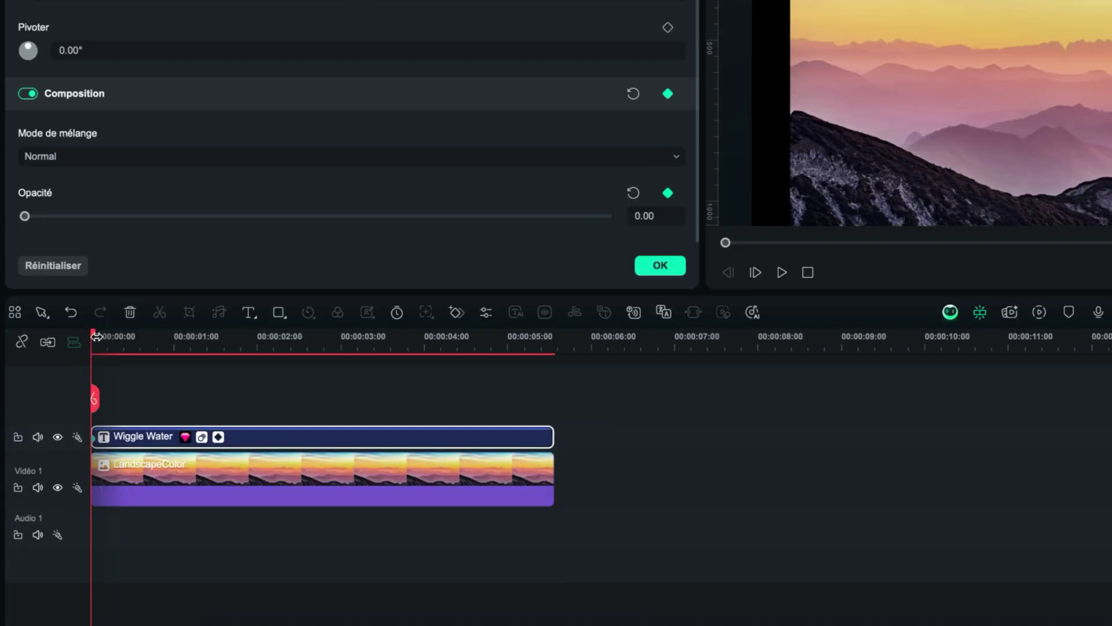
drag(103, 335, 132, 339)
drag(32, 234, 638, 240)
Keyframe the title's opacity at about 5 seconds and again near the clip's end, and play the sequence from the start.
drag(136, 337, 521, 363)
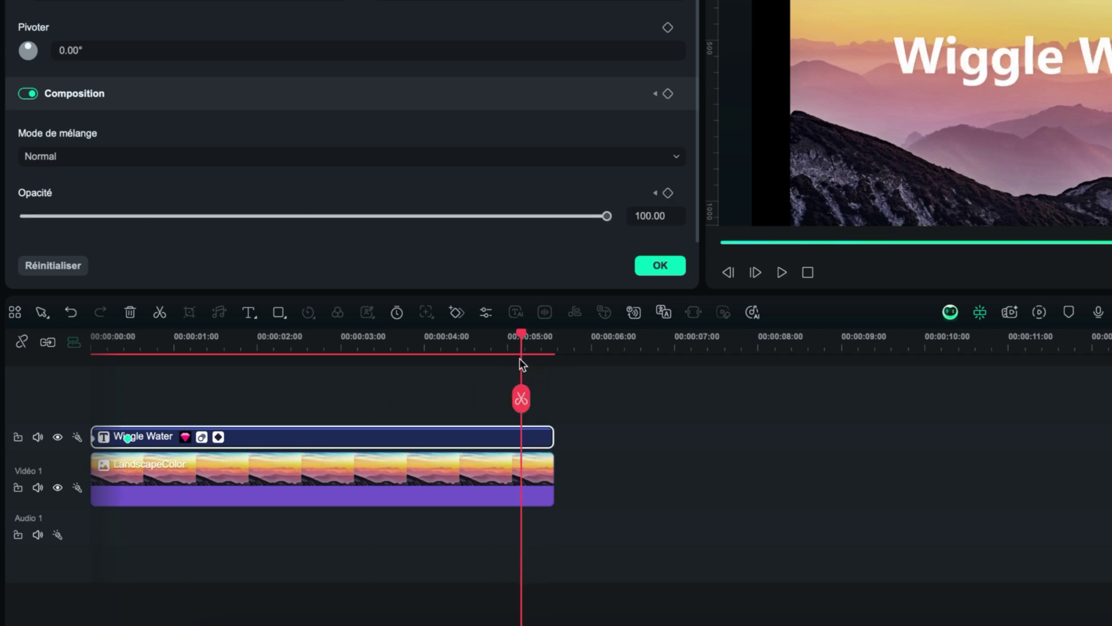
drag(606, 216, 40, 262)
drag(521, 335, 550, 342)
drag(25, 216, 606, 263)
drag(550, 342, 52, 327)
key(space)
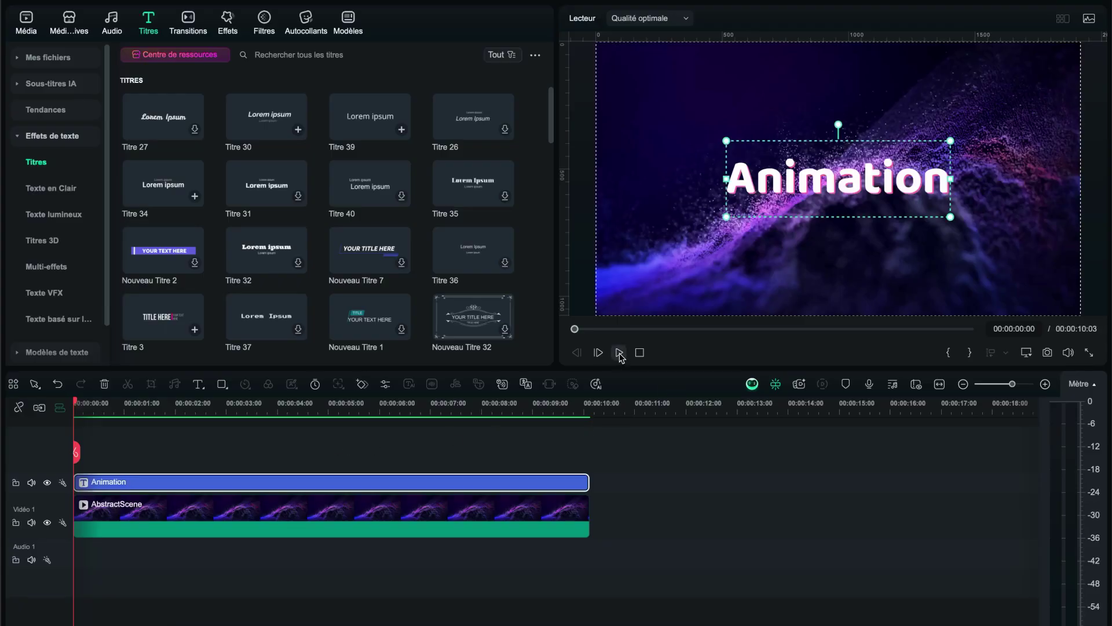
Play the Animation title over the AbstractScene clip, and examine its Entrée, Sortie and Boucle text animation presets.
click(619, 353)
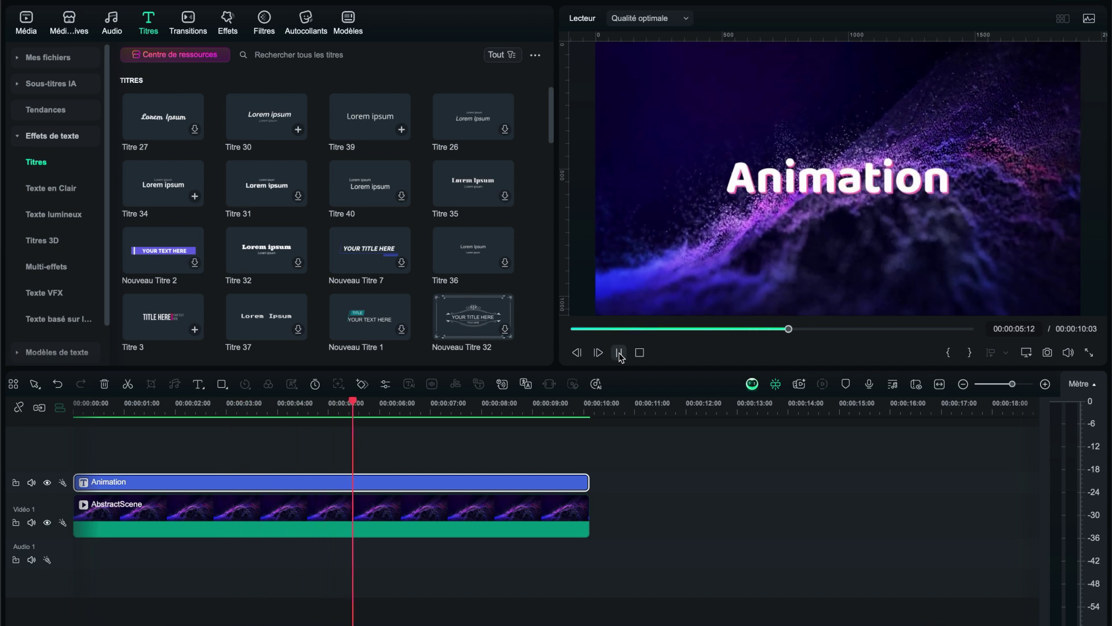
click(620, 353)
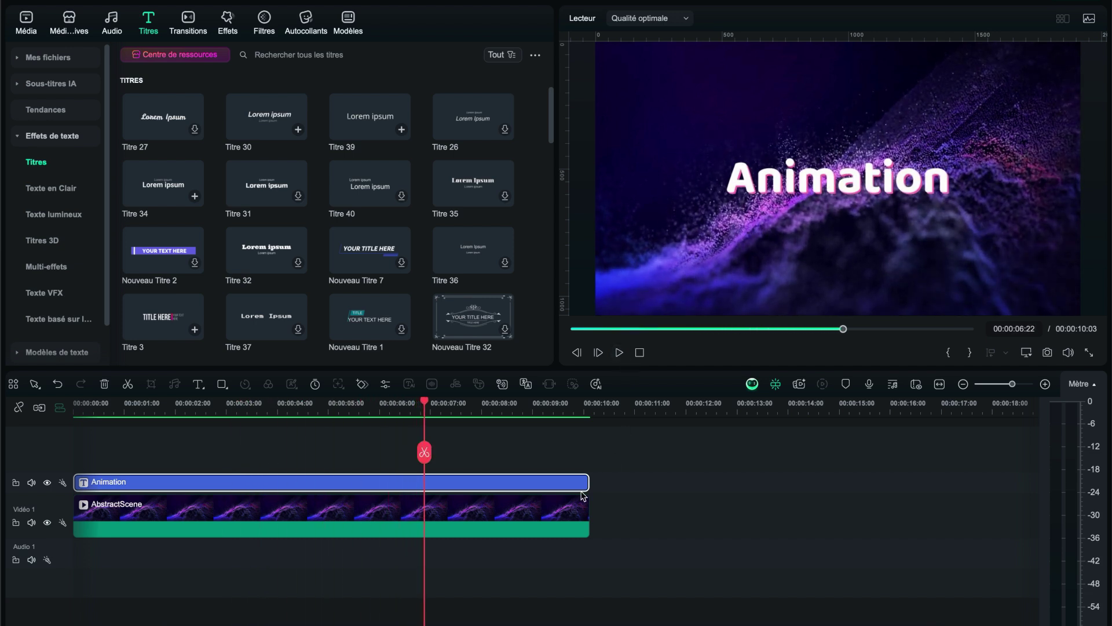
double_click(451, 484)
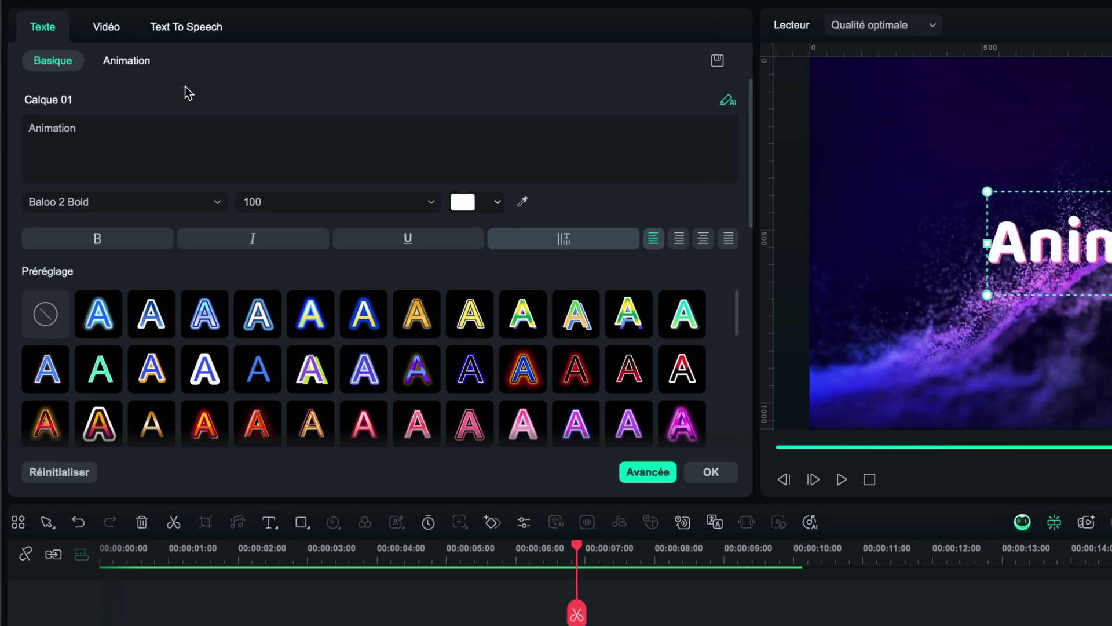
click(106, 65)
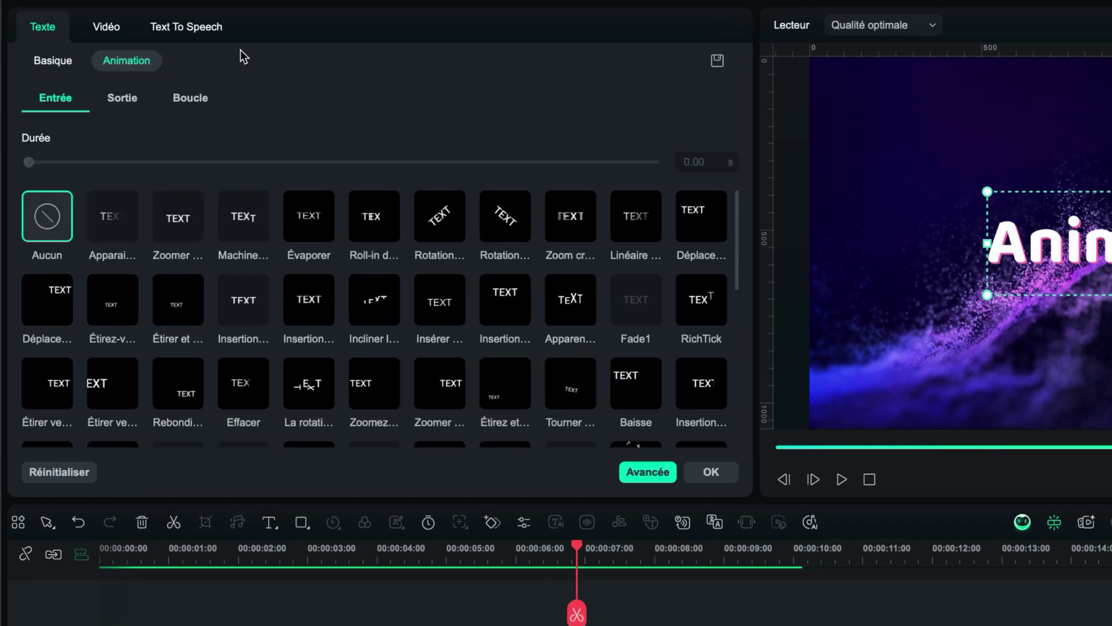
click(139, 108)
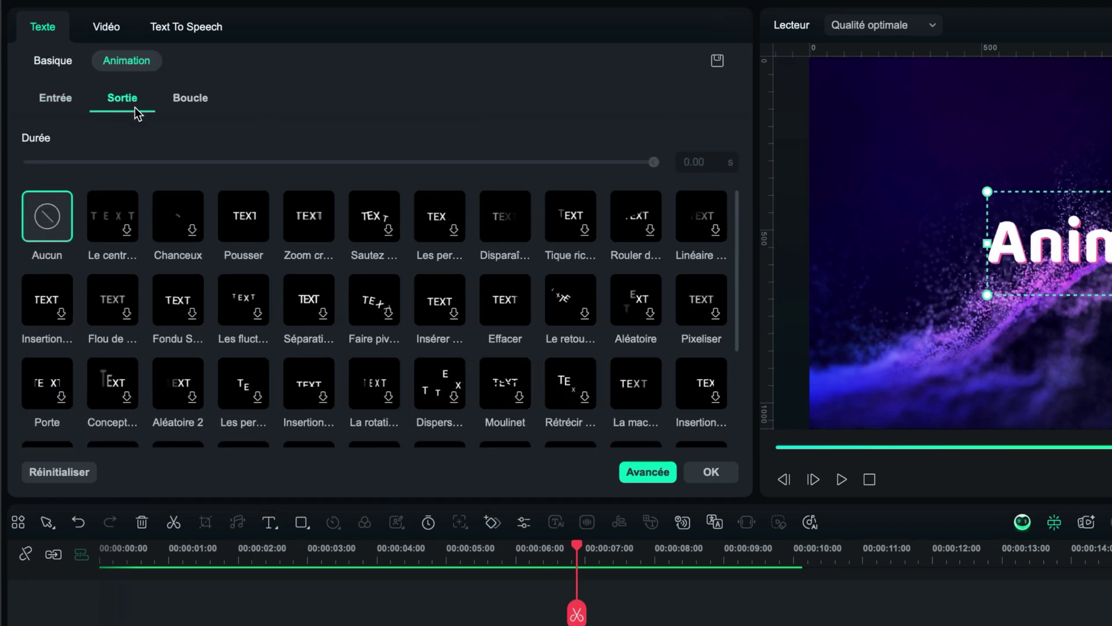
click(179, 110)
click(60, 100)
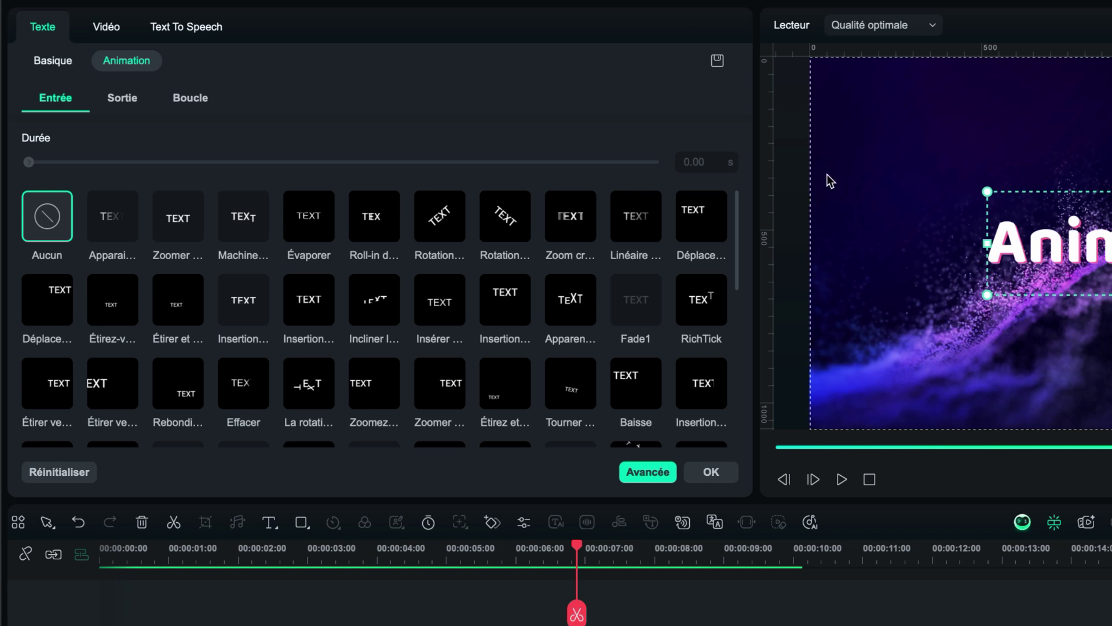
drag(737, 231, 740, 200)
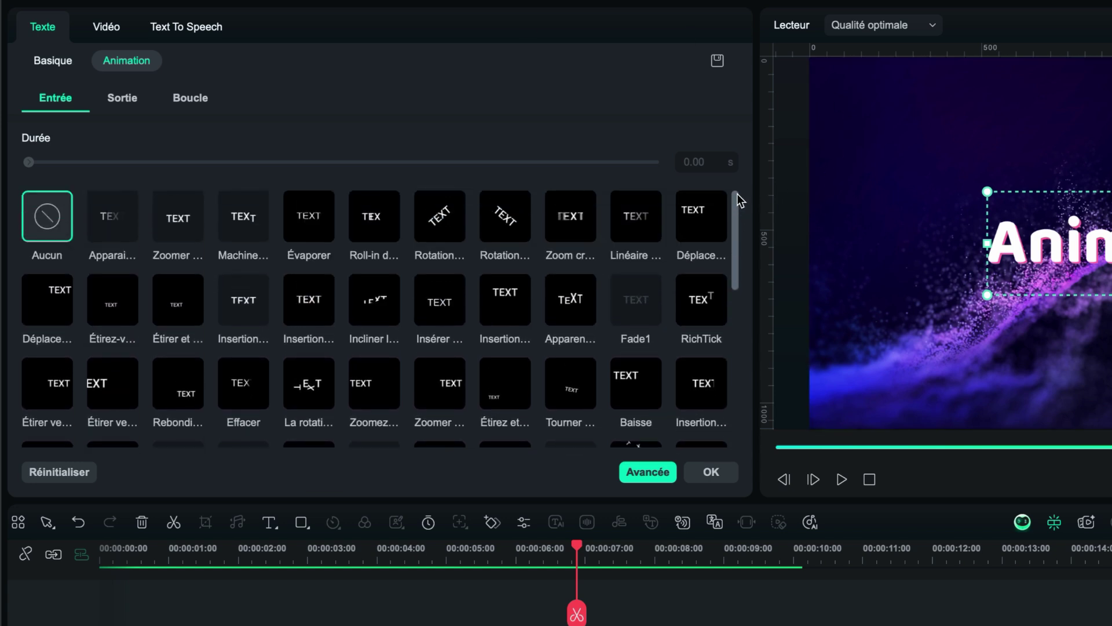
Try the typewriter-style "Machine…" and Évaporer entry animations on the Animation title, and select the blurred "Zoom ar…" preset instead.
click(262, 208)
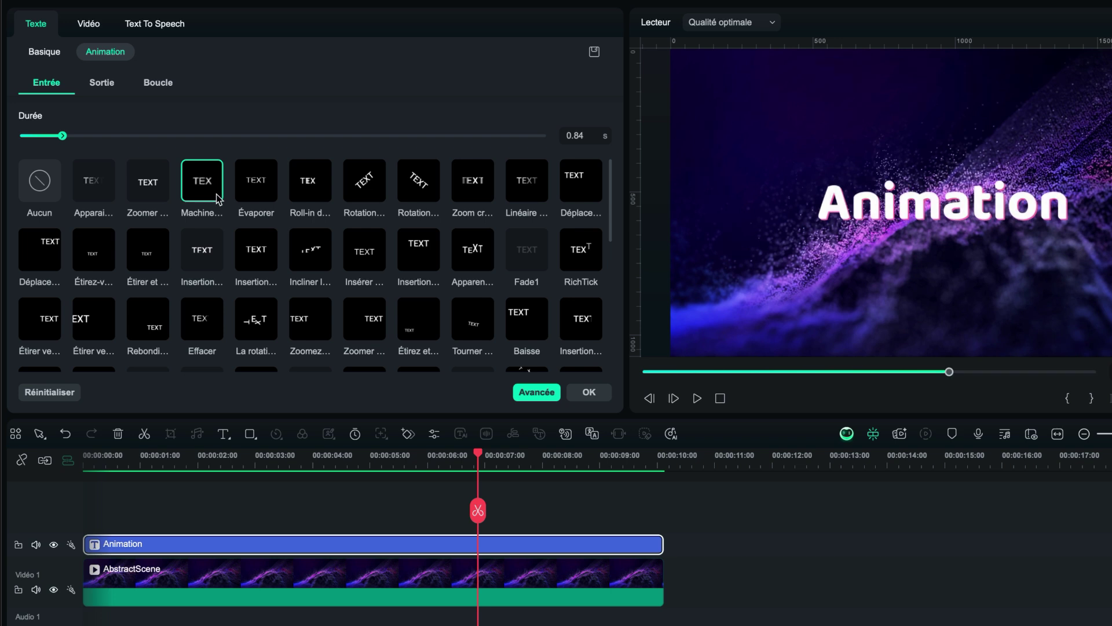
click(257, 186)
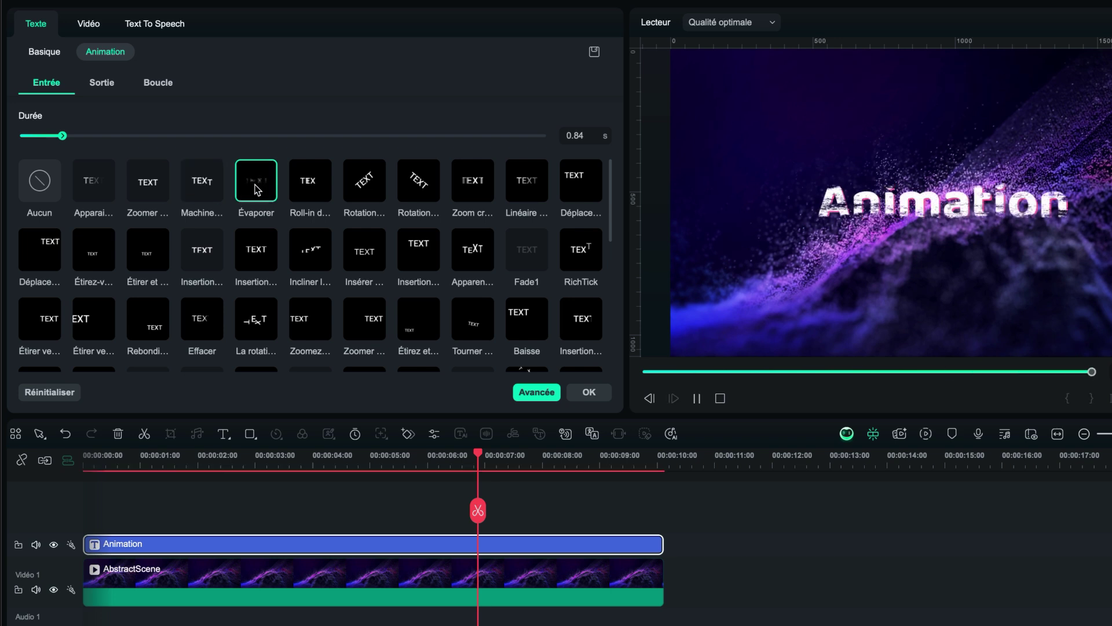
scroll(255, 190, down, 3)
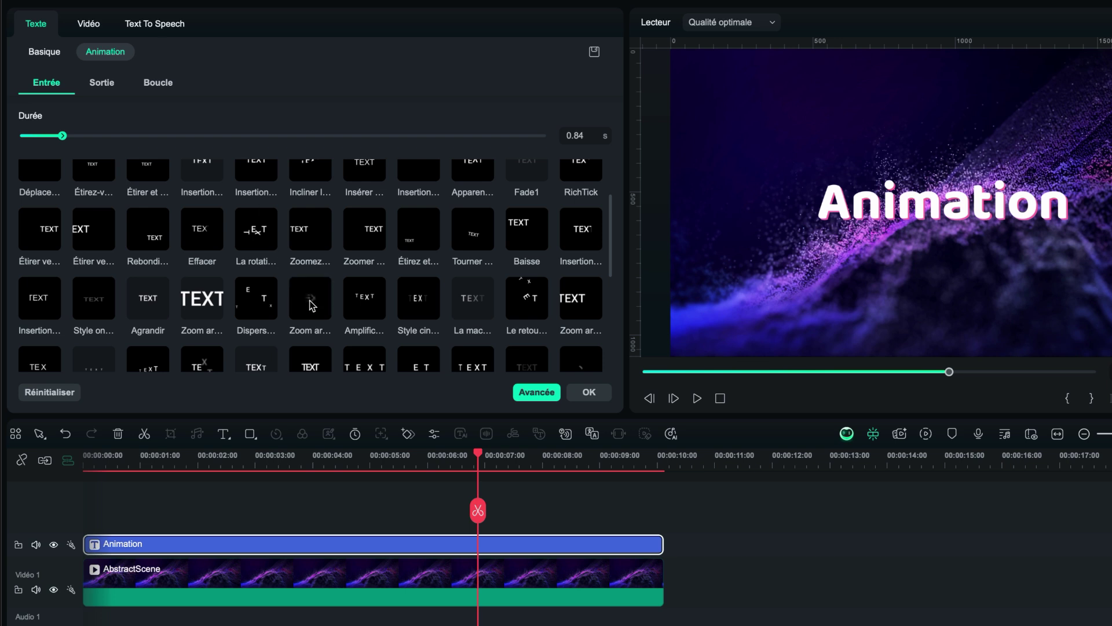
click(312, 302)
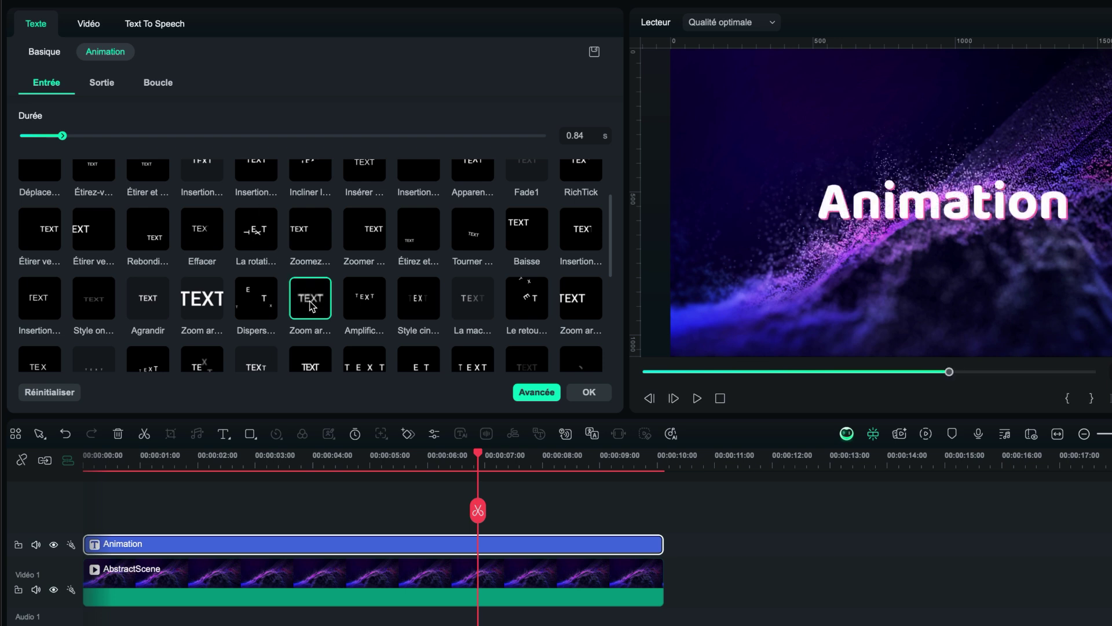
Keep the "Zoom ar…" entry preset, try the "Disparaî…" exit animation on the Animation title, and choose the "Zoom ar…" exit preset instead.
click(311, 302)
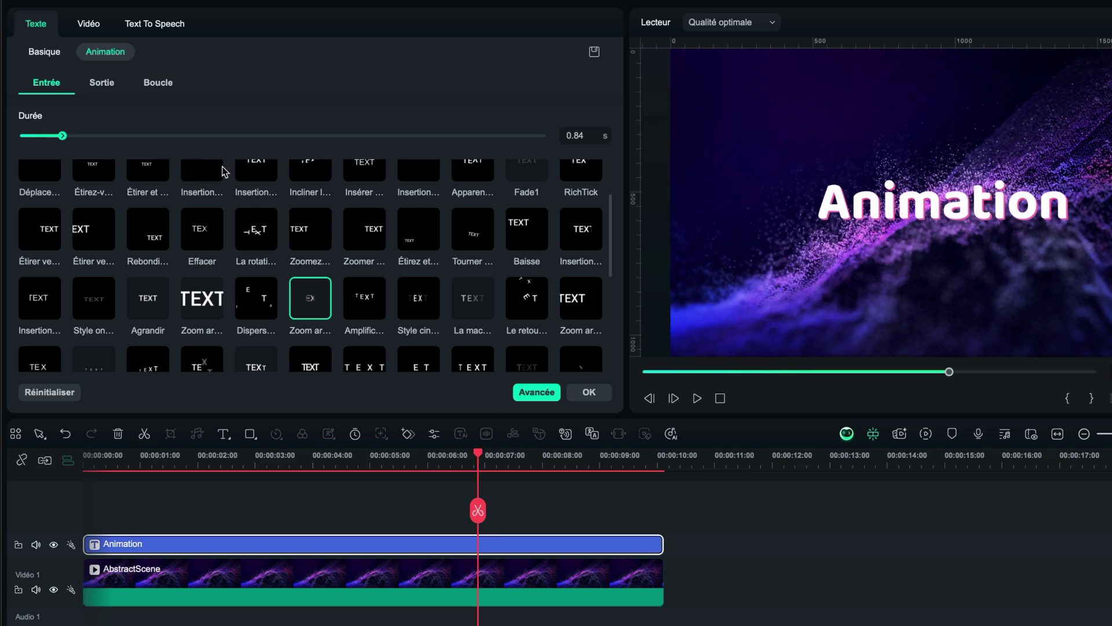
click(108, 85)
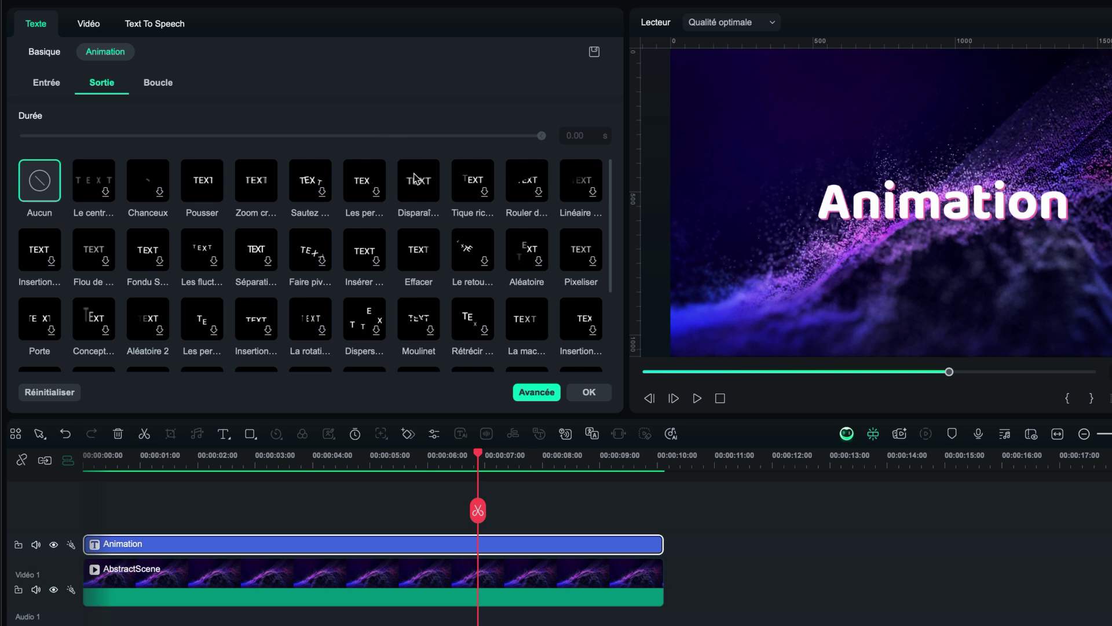
click(421, 191)
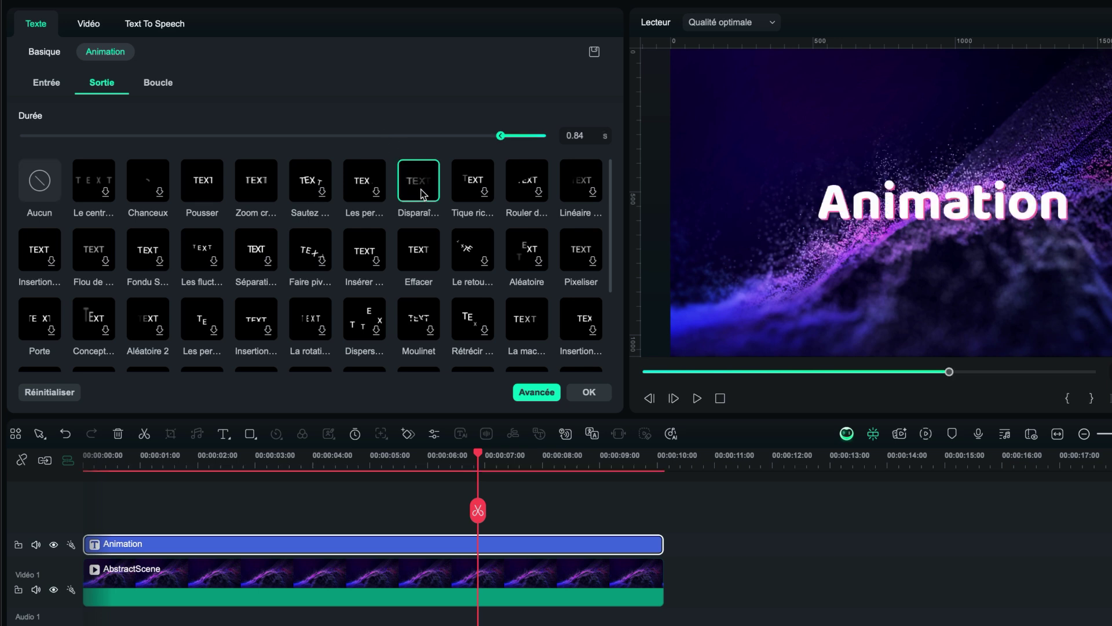
scroll(344, 273, down, 3)
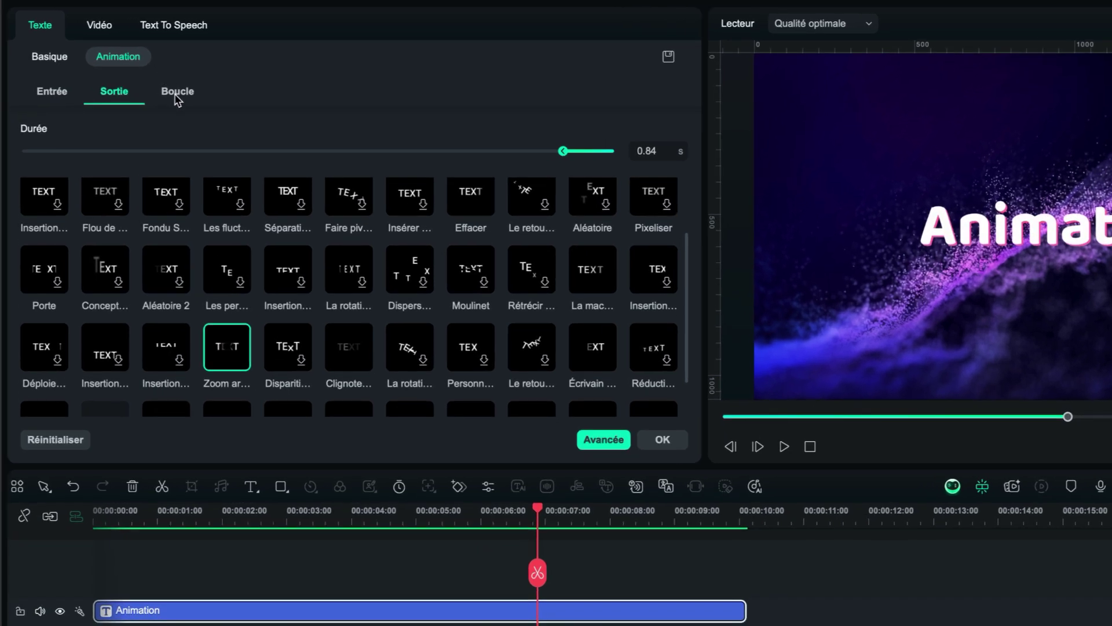
Try the glitch "Problèm…" and a red neon loop animation, and choose "Goutte …" with a loop speed of about 3 s.
click(157, 85)
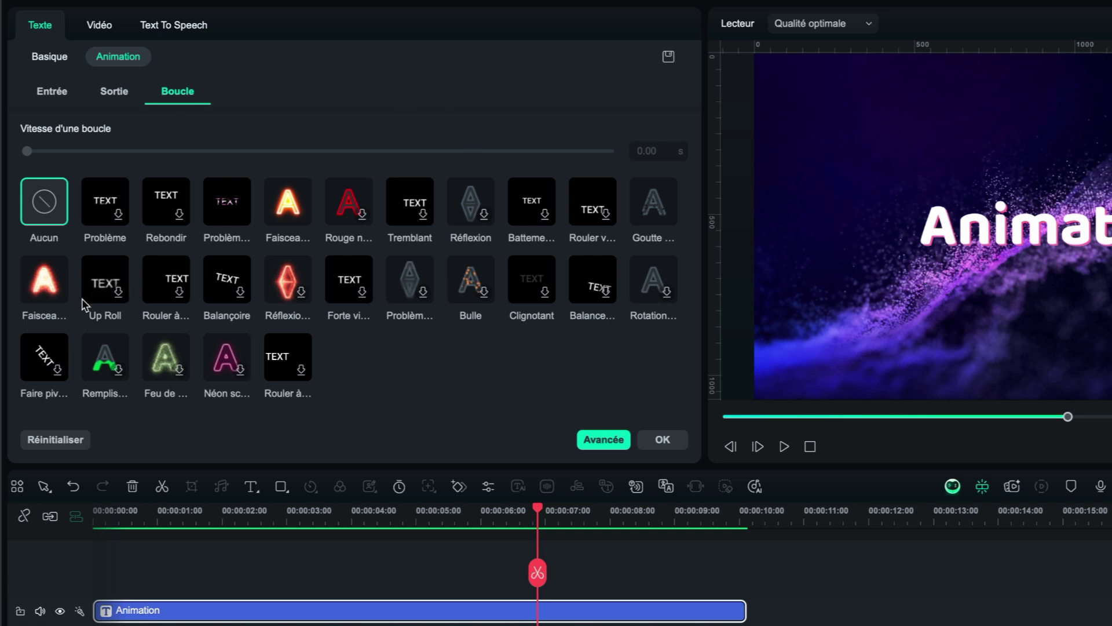
click(224, 204)
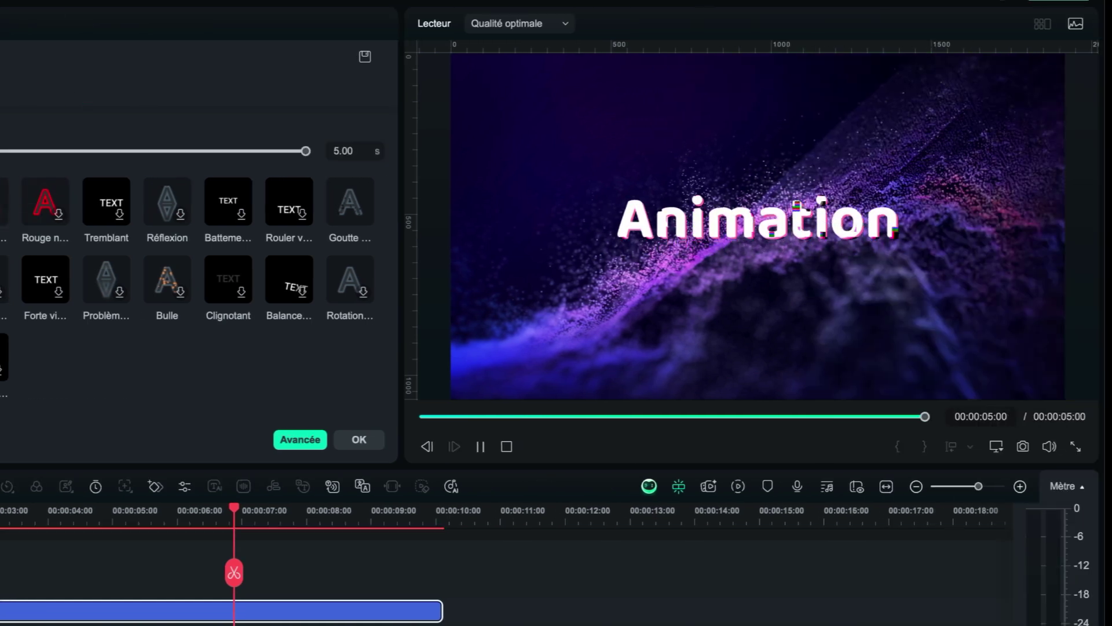
click(45, 202)
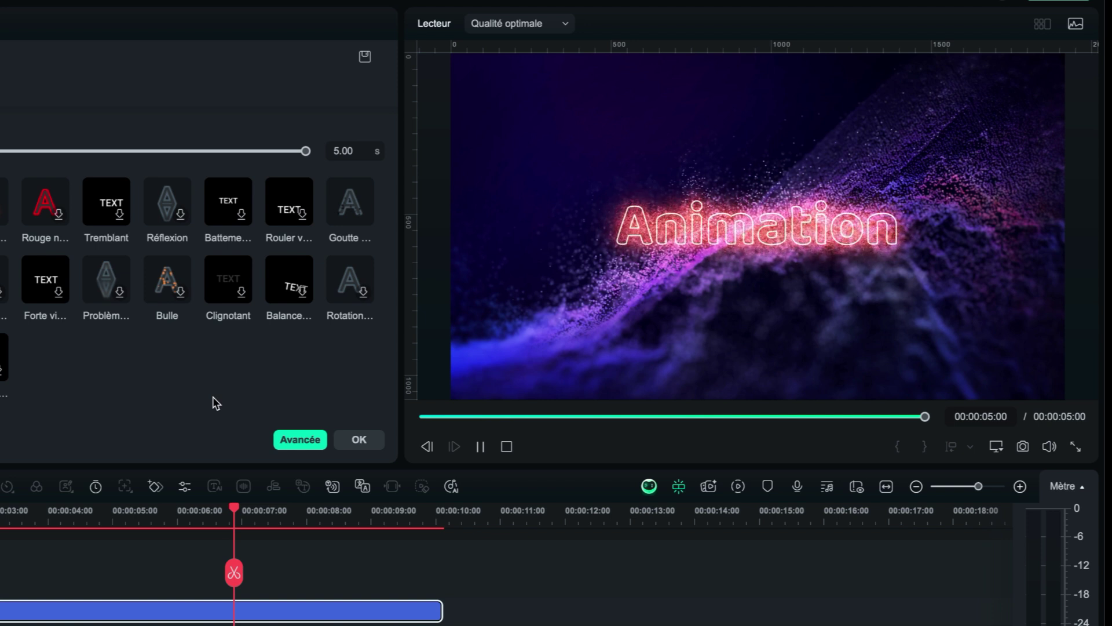
click(345, 208)
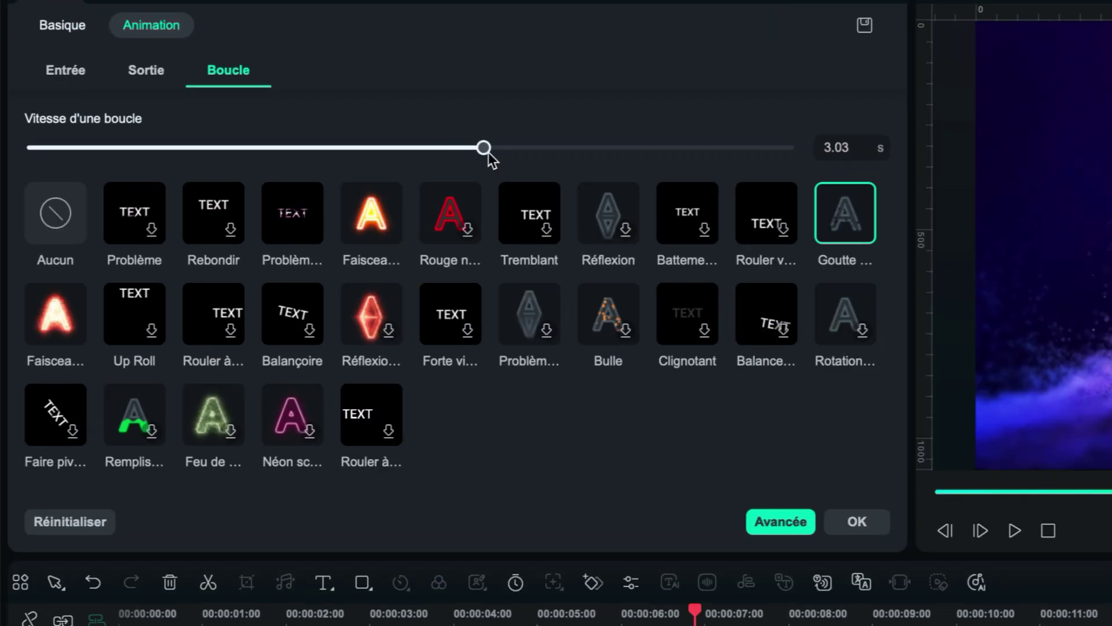
drag(49, 103, 39, 106)
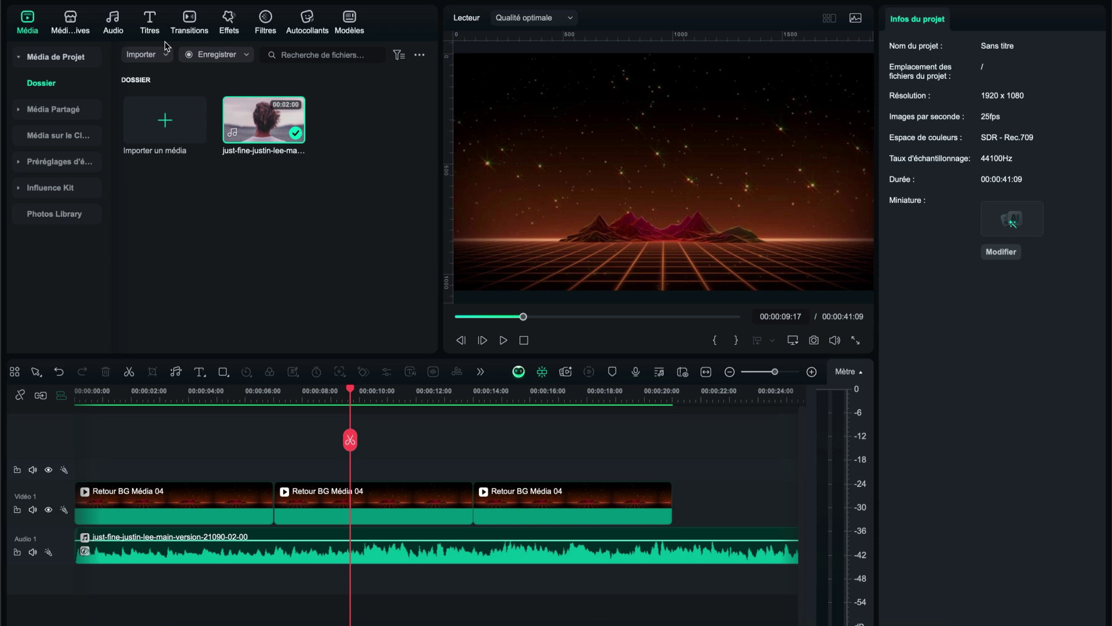
Show the audio-based titles (Texte basé sur l'audio) within the Effets de texte title library.
click(152, 24)
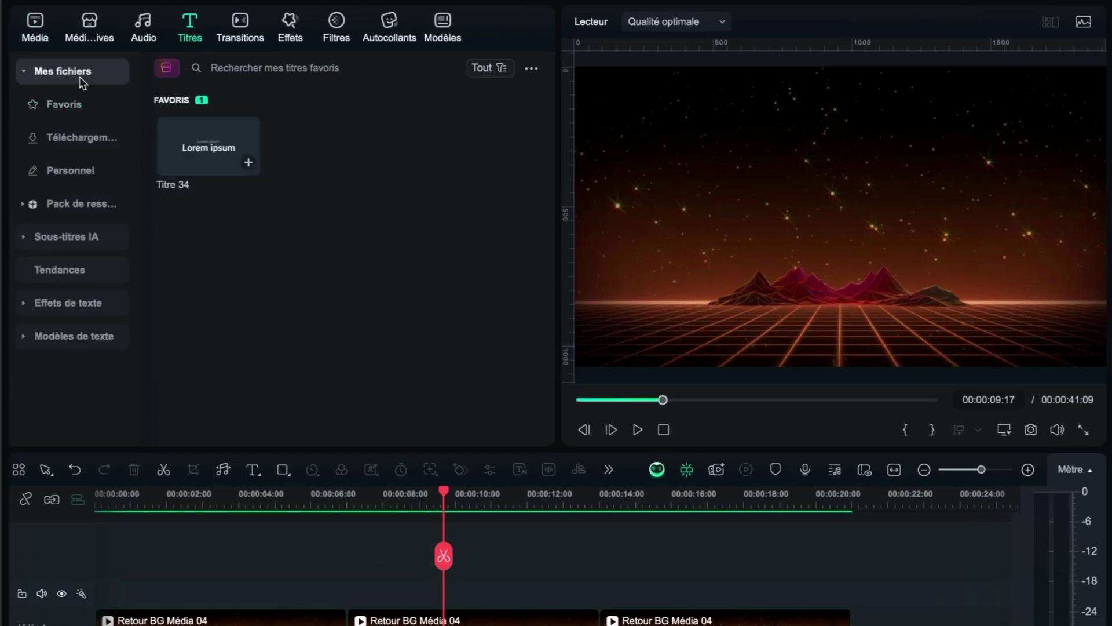
click(79, 77)
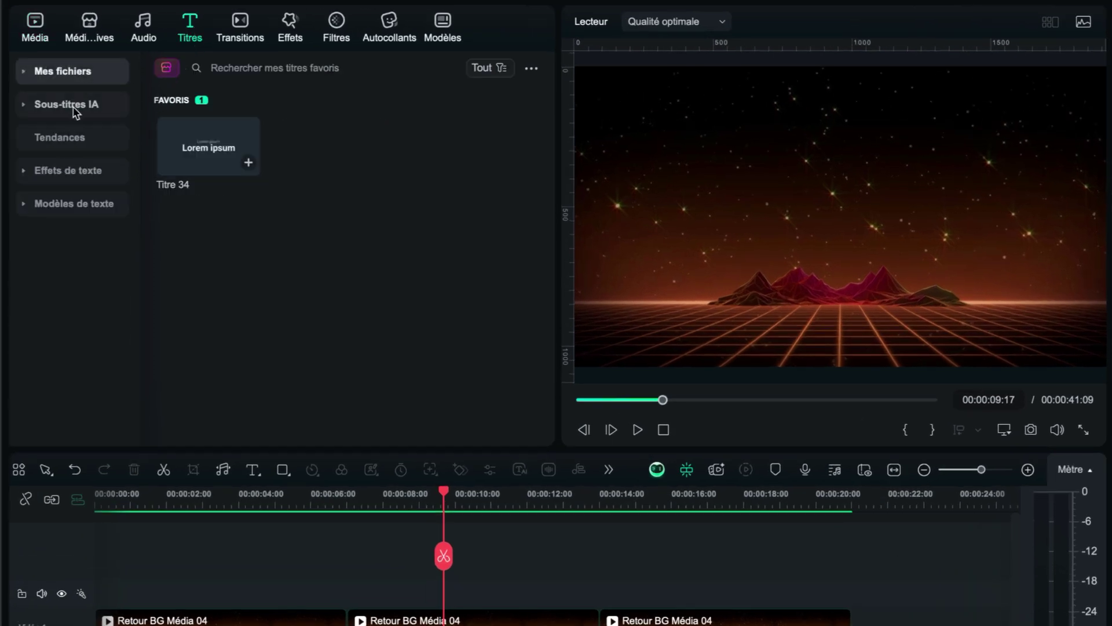
click(72, 165)
scroll(76, 225, down, 2)
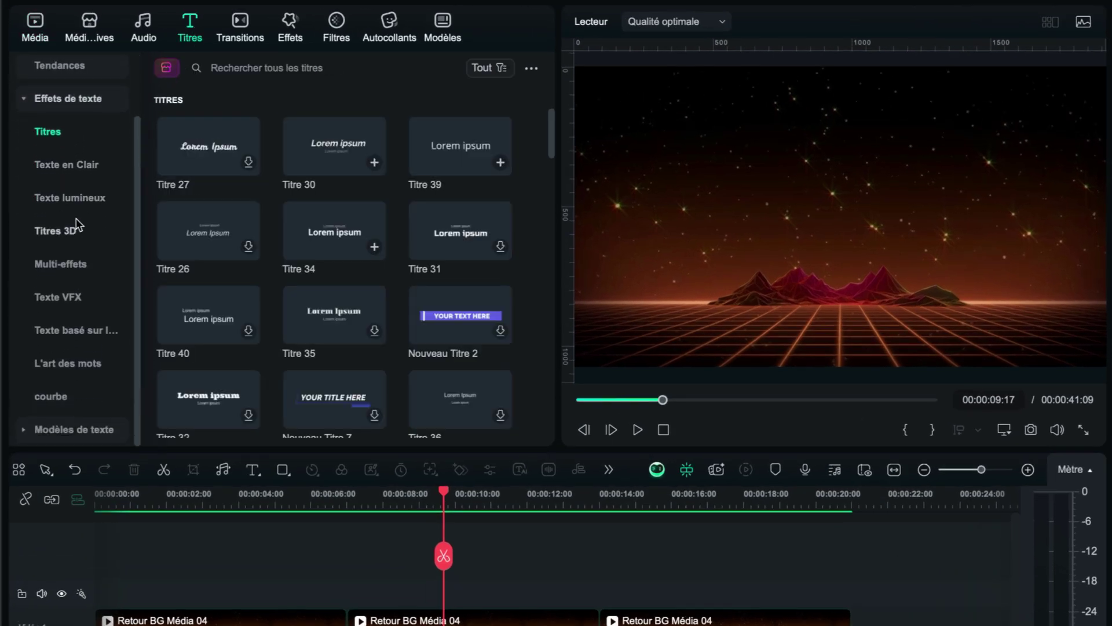
click(89, 335)
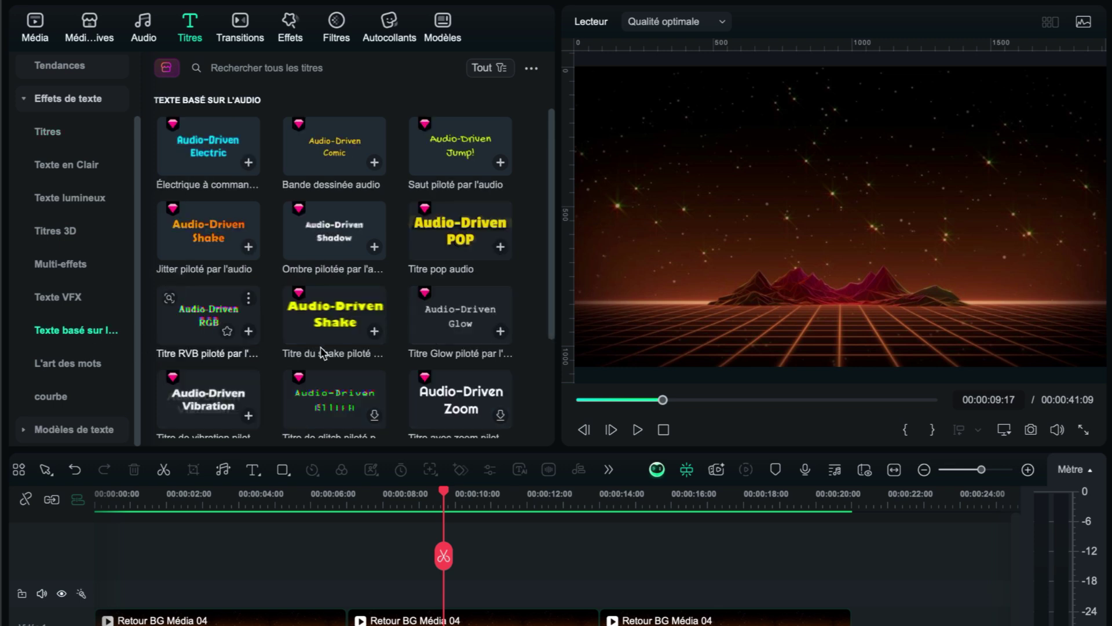
mouse_move(553, 145)
mouse_down()
mouse_move(555, 235)
mouse_move(554, 142)
mouse_up()
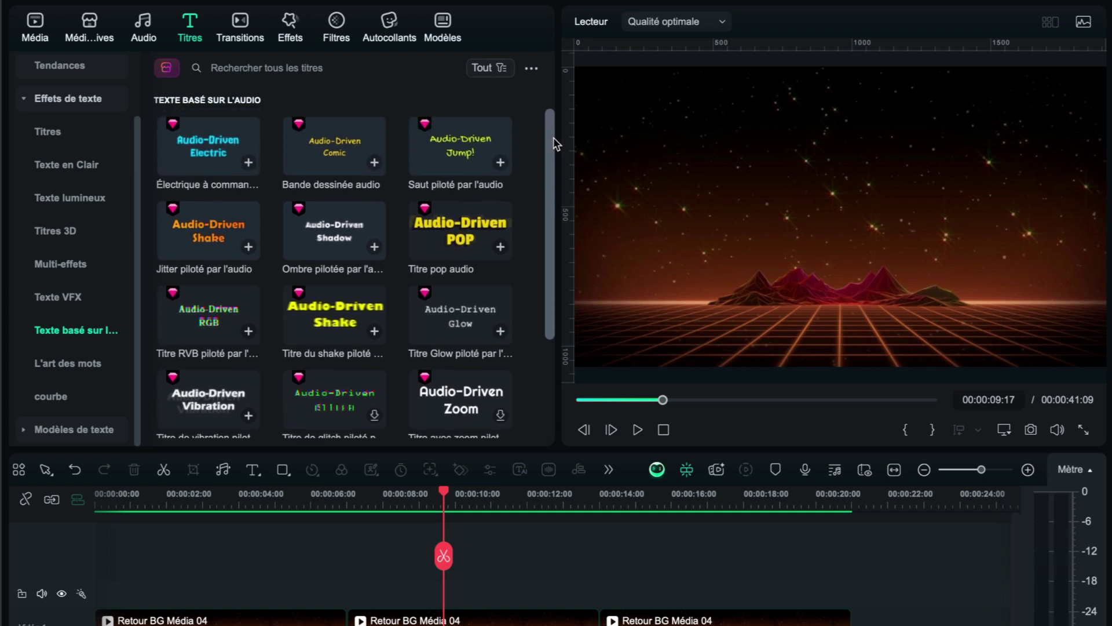
Place the "Jitter piloté par l'audio" title at the timeline's start, on the track above the Retour BG Média 04 clips.
drag(199, 232, 121, 590)
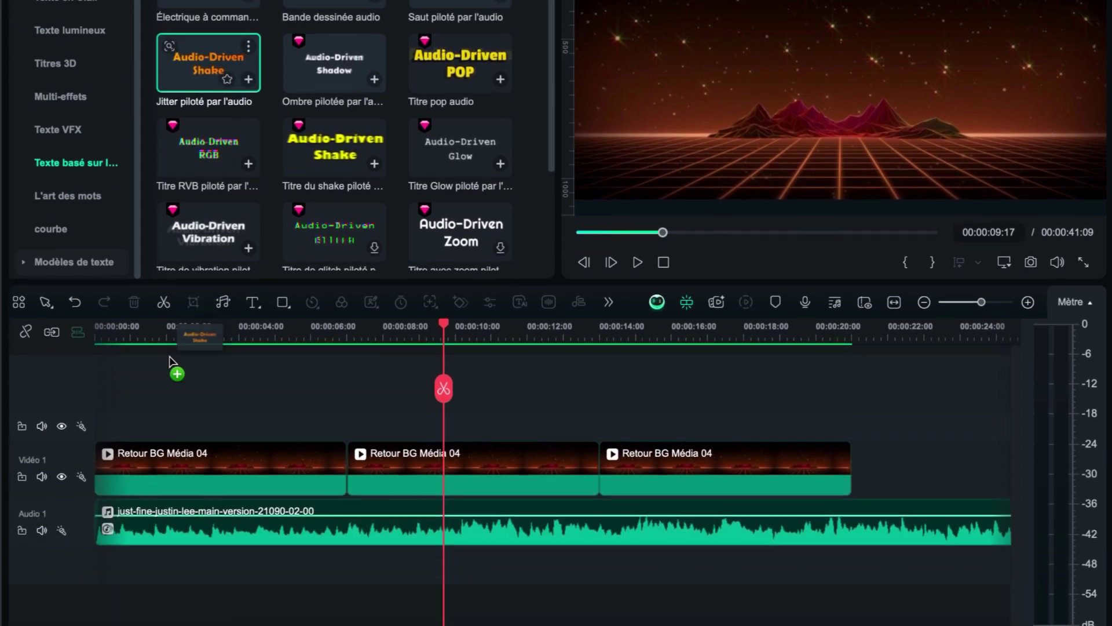
drag(110, 435, 102, 432)
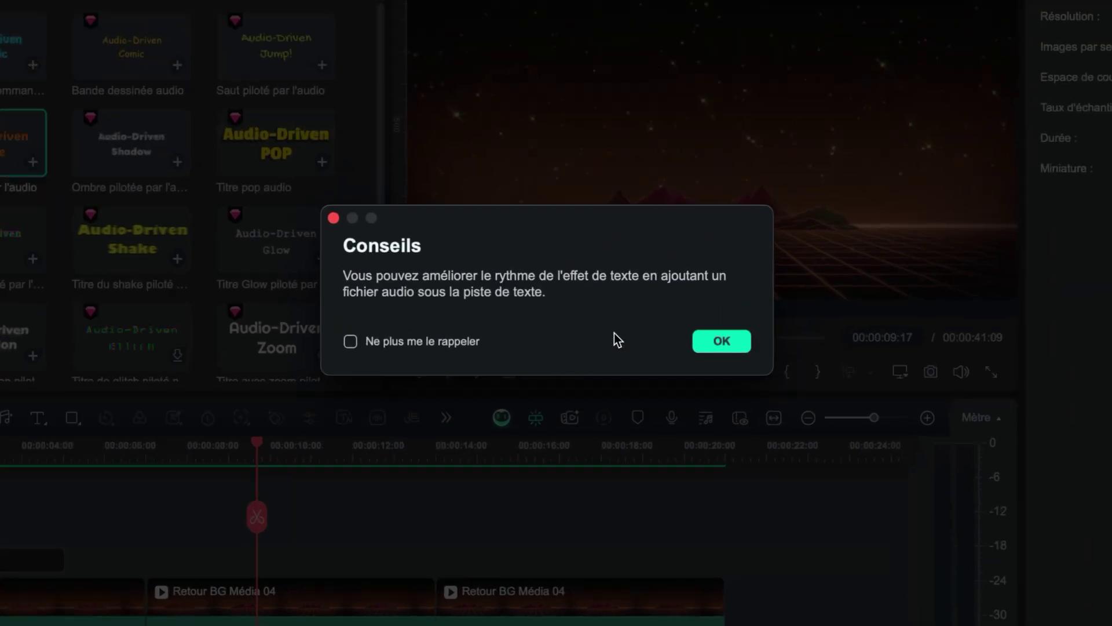
click(718, 345)
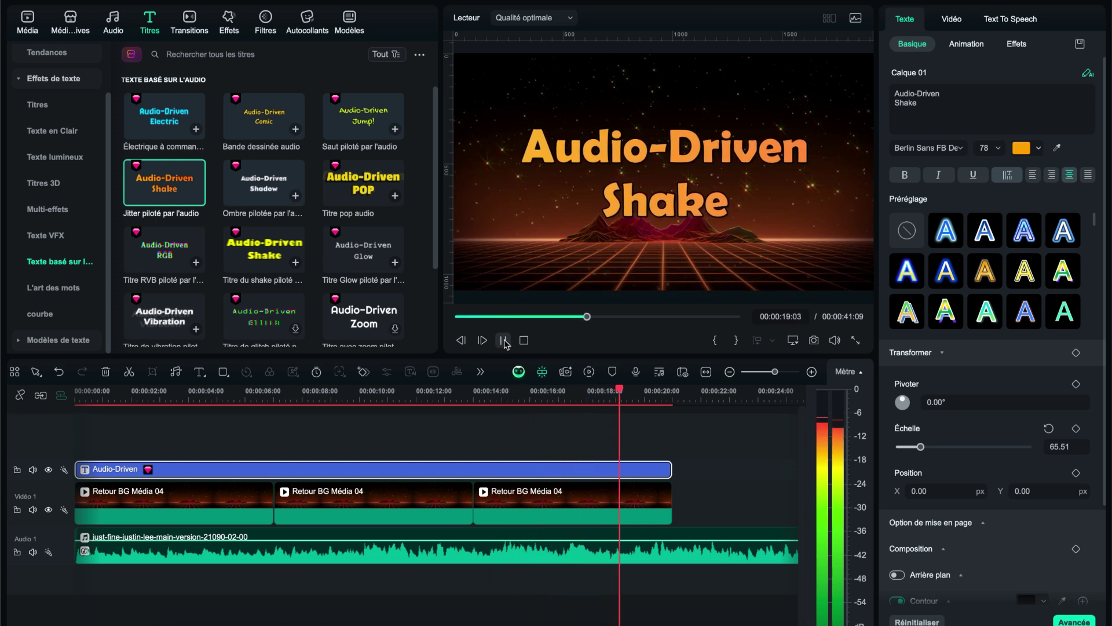
Stop the playback and set the Sensibilité of the Audio-Driven Shake title's effect to 8.
click(504, 341)
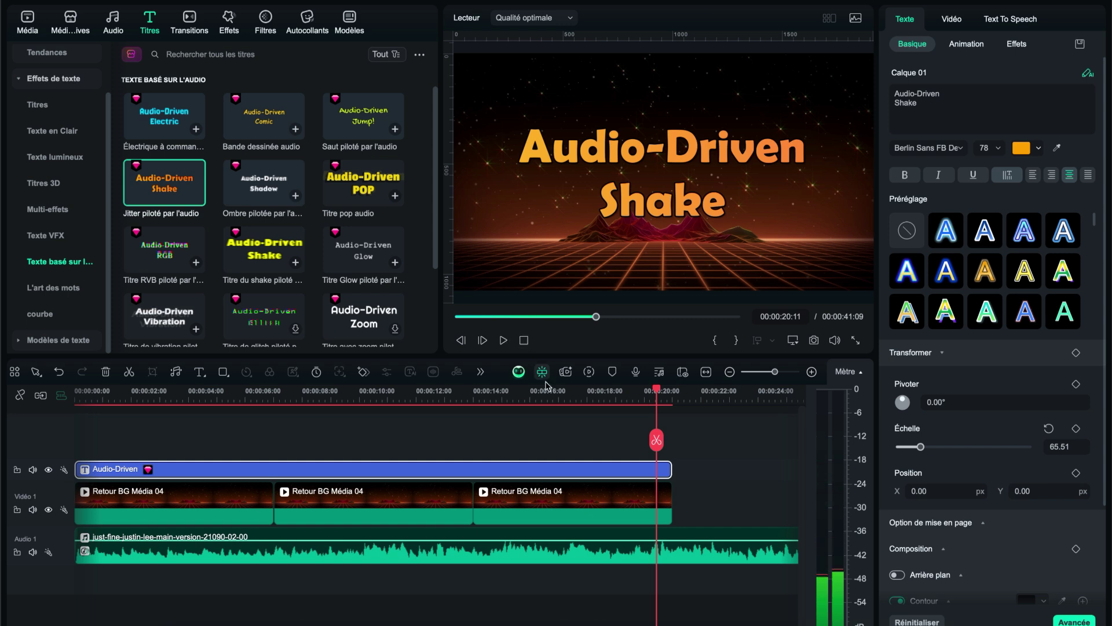
click(467, 481)
click(452, 478)
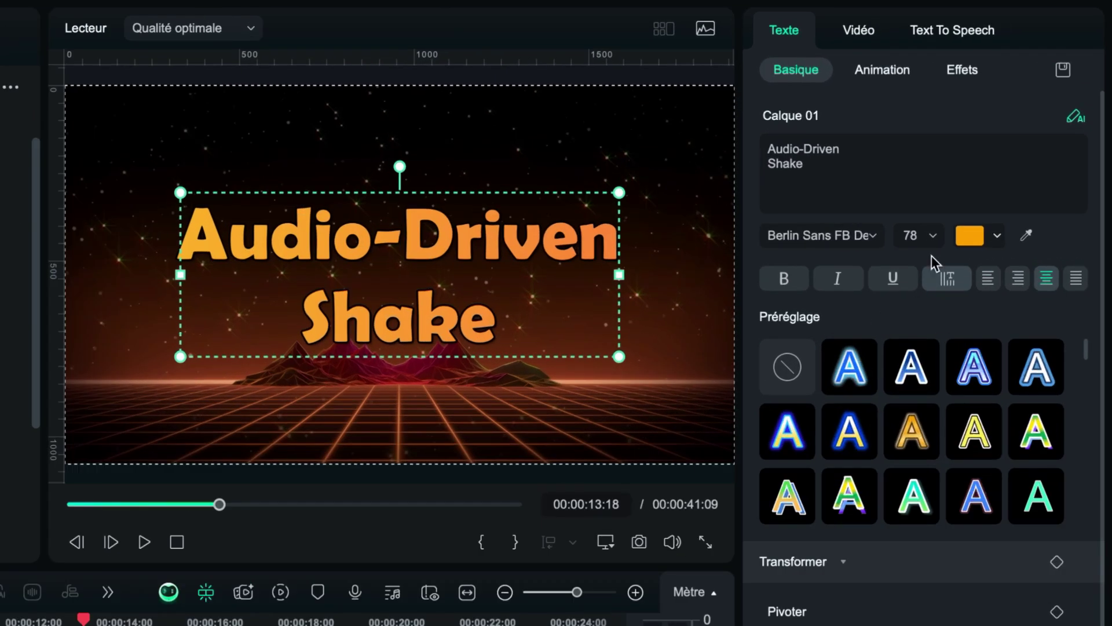
click(962, 70)
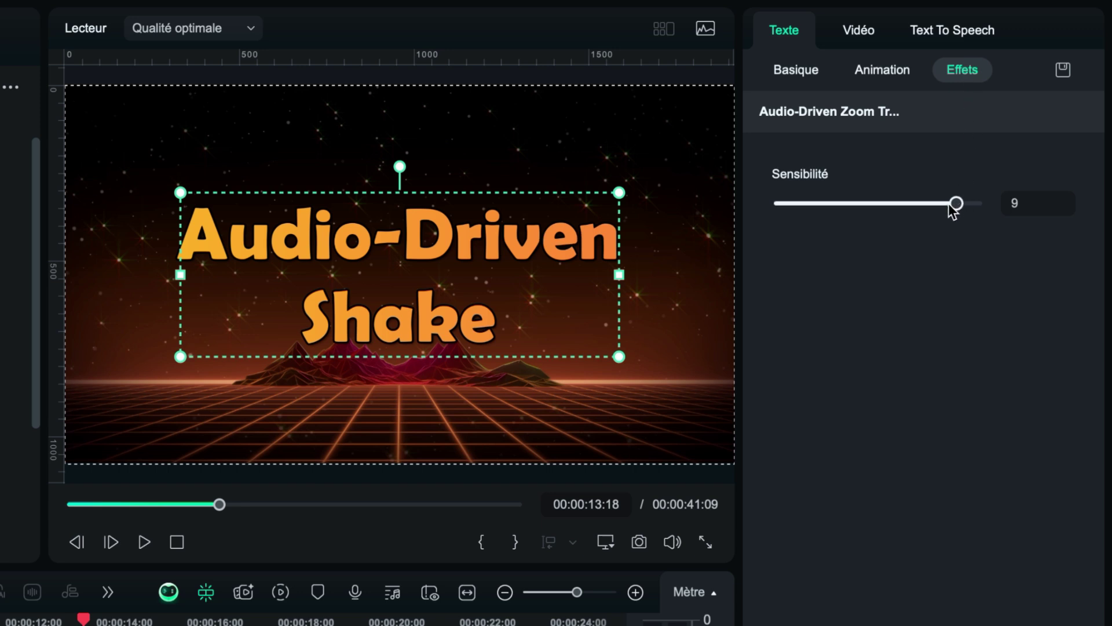
drag(952, 203, 937, 204)
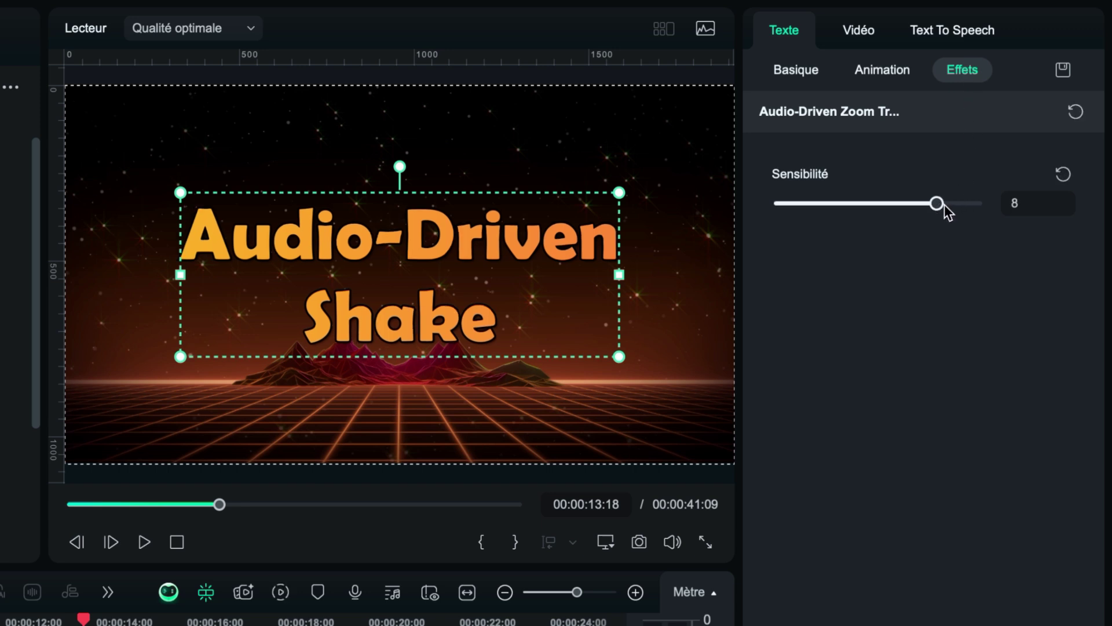